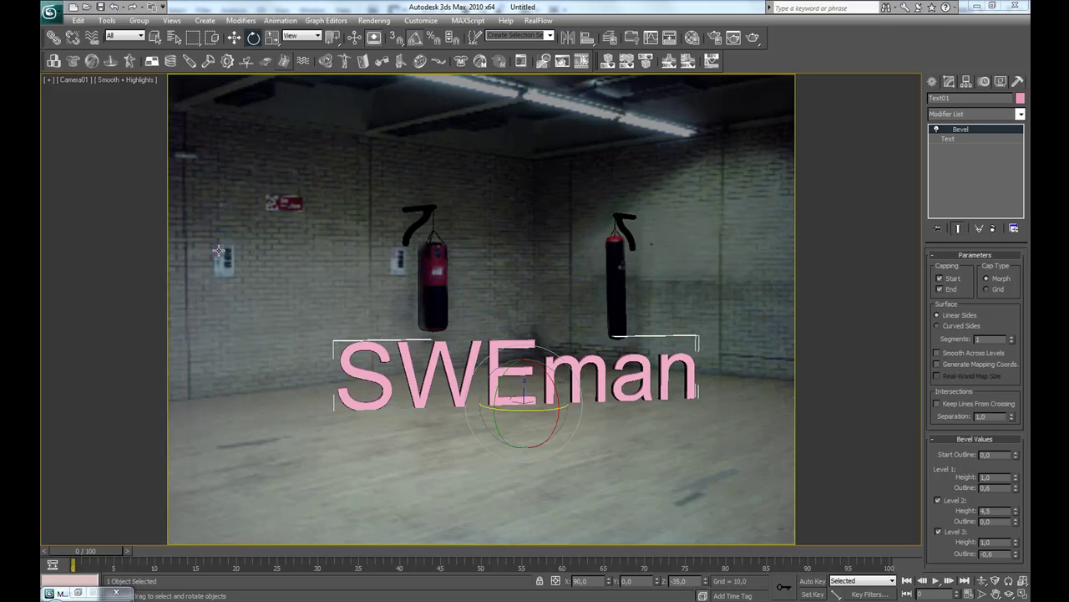
# Restore the four-viewport layout from the maximized camera view and clear the text selection.
pyautogui.rightClick(862, 308)
pyautogui.click(968, 130)
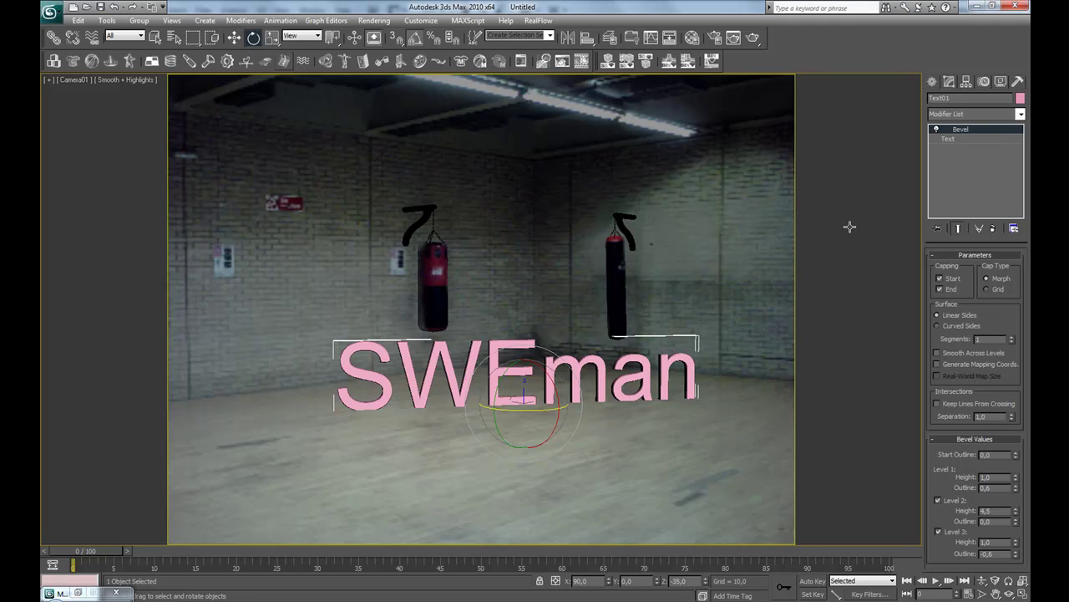
pyautogui.hotkey('alt', 'w')
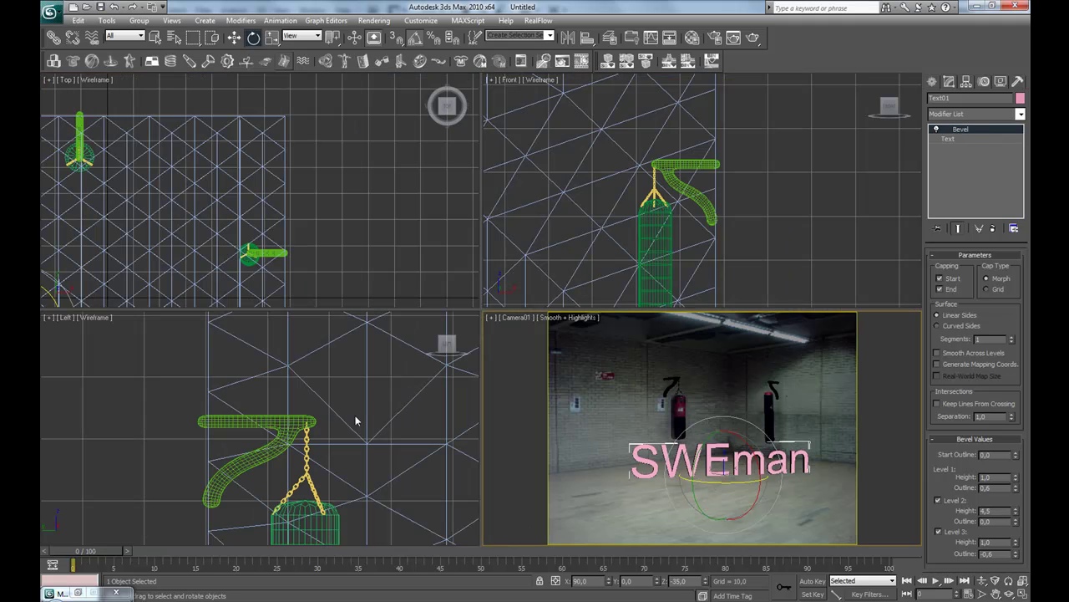
pyautogui.click(805, 262)
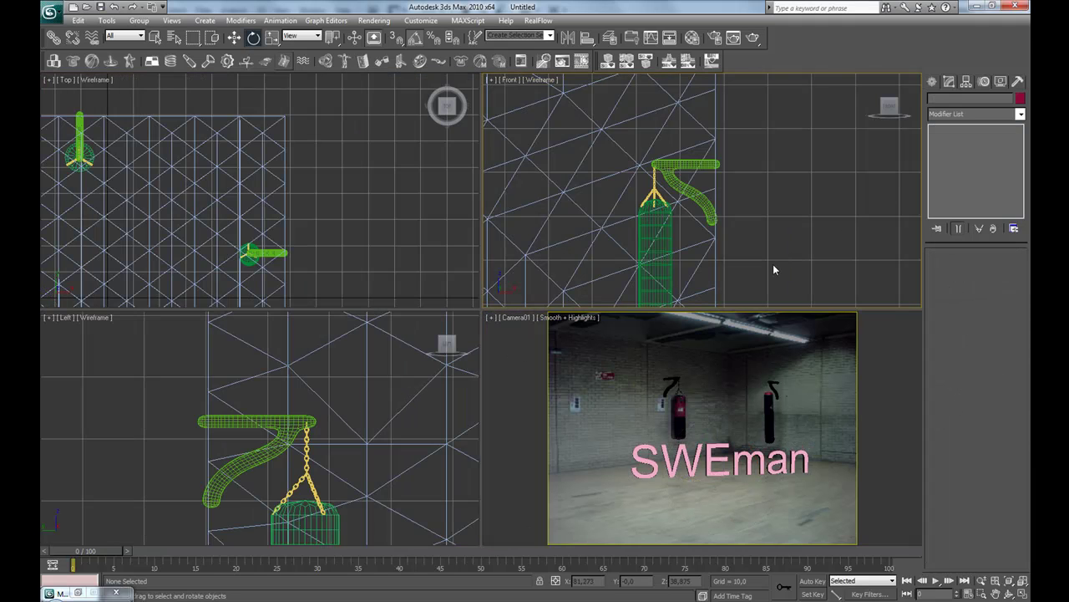
# Load the Concrete_Brown material from the material library into the slot holding the 09 - Default material.
pyautogui.press('m')
pyautogui.click(227, 150)
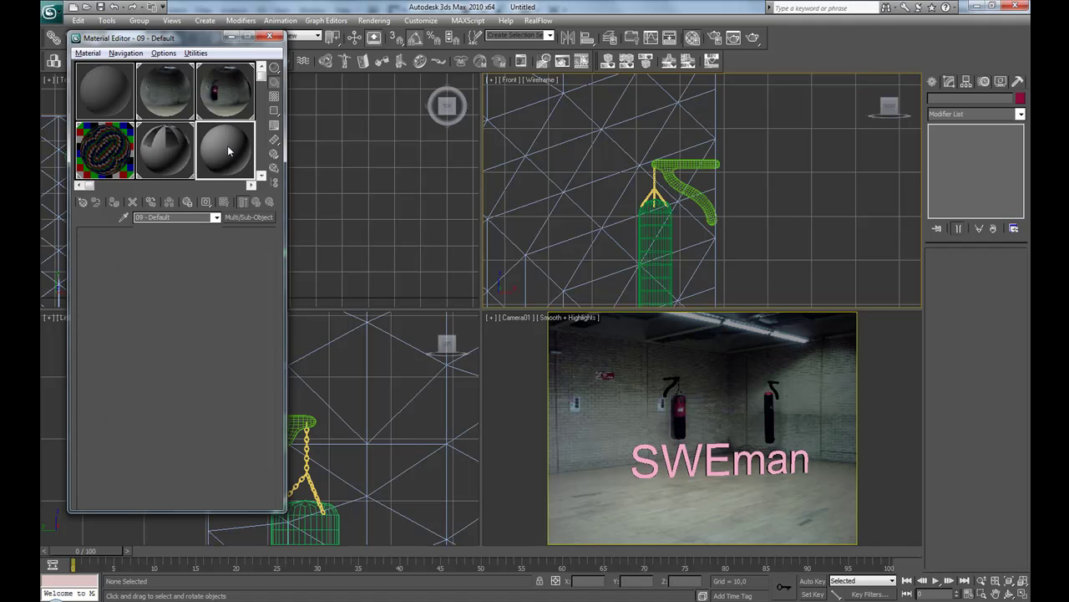
pyautogui.click(249, 217)
pyautogui.click(355, 146)
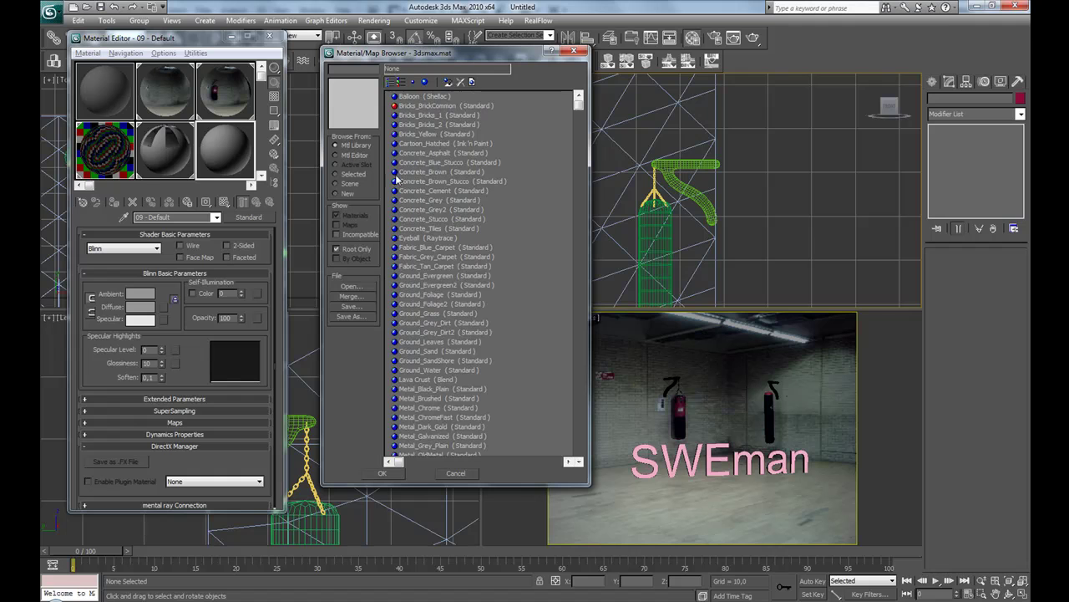
pyautogui.click(445, 162)
pyautogui.click(443, 171)
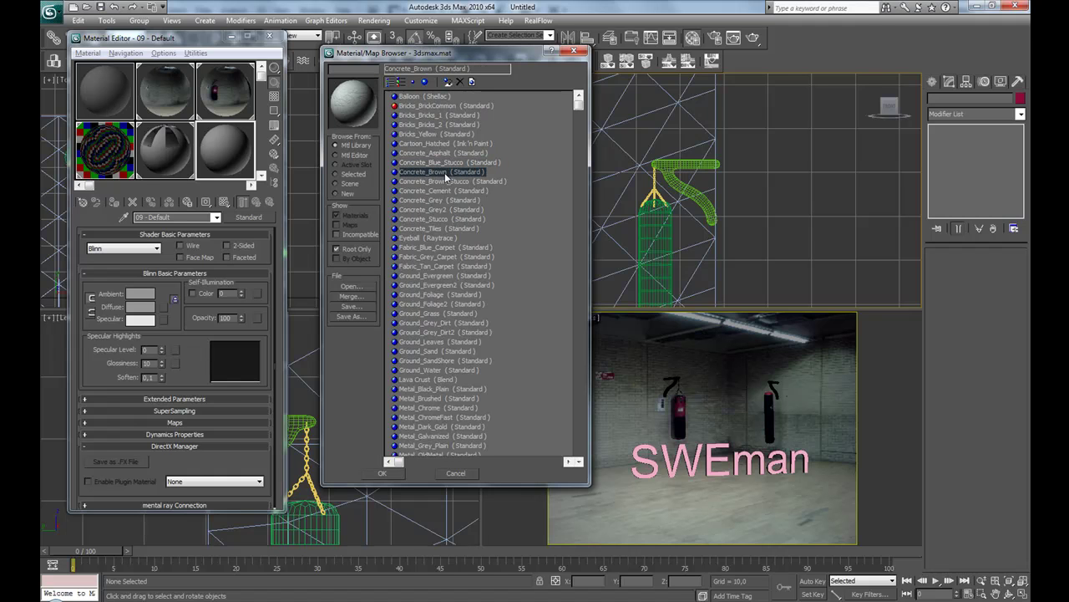
pyautogui.click(426, 181)
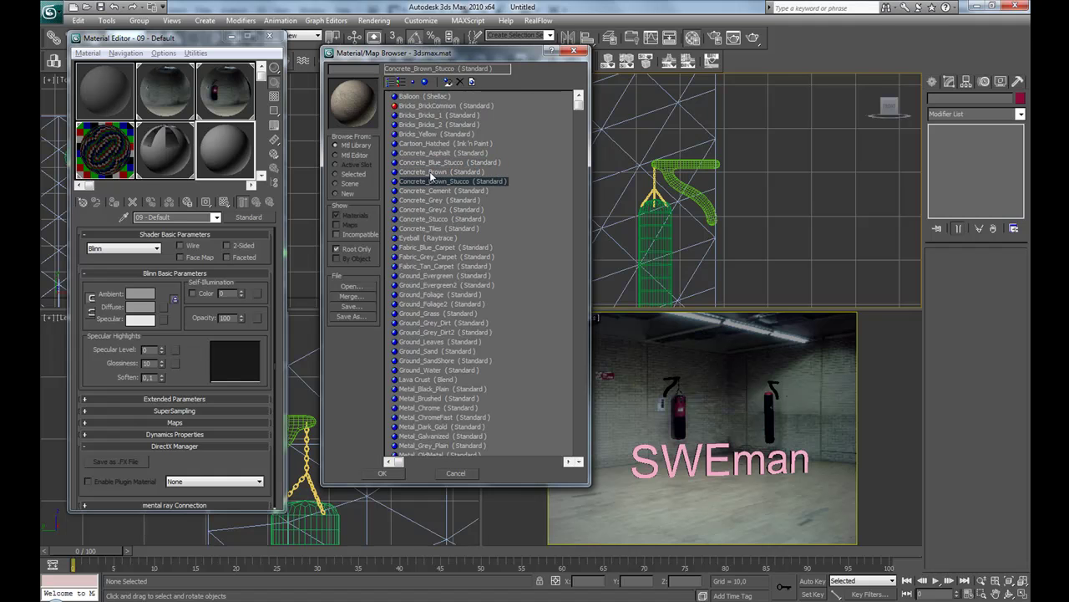
pyautogui.click(431, 172)
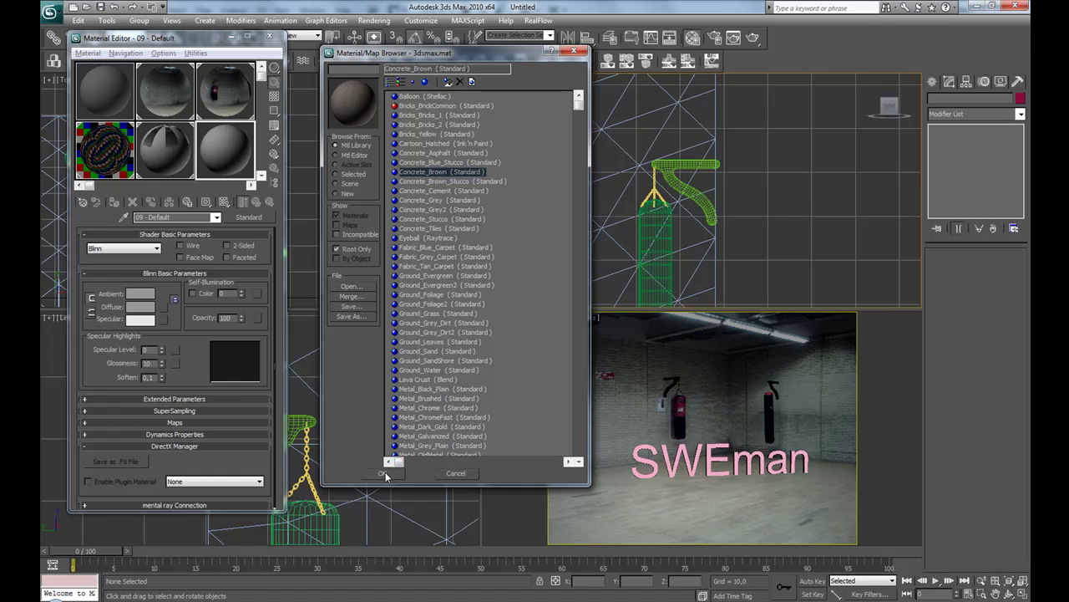
pyautogui.click(381, 473)
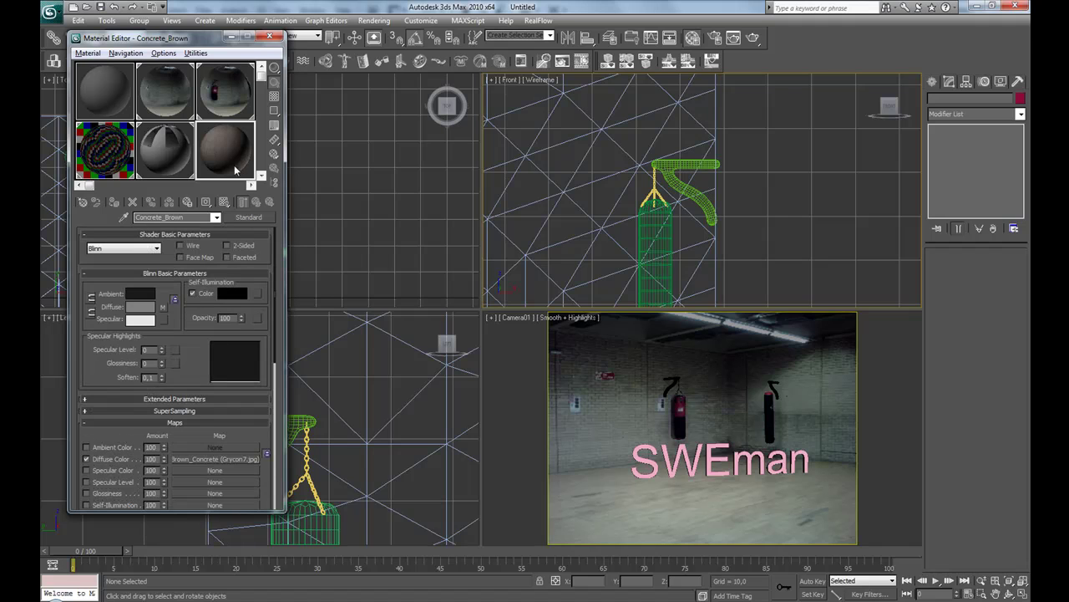
# Apply the Concrete_Brown material to the SWEman text and show its map in the viewport.
pyautogui.moveTo(237, 164); pyautogui.dragTo(709, 454)
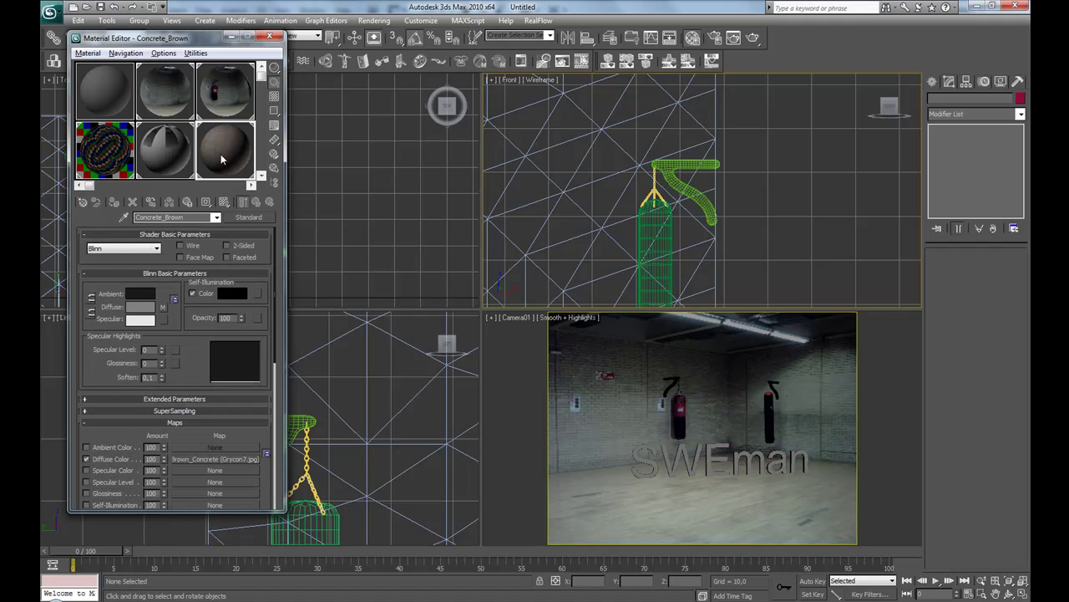
pyautogui.click(224, 202)
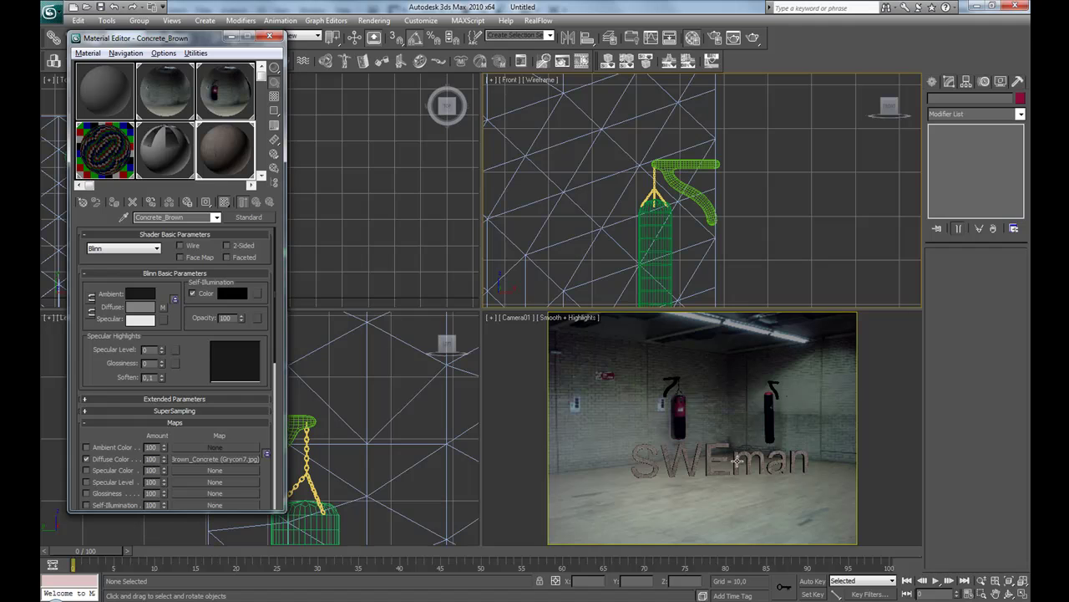
# Switch the camera viewport to a close Perspective view of the selected text and render a test image.
pyautogui.rightClick(726, 456)
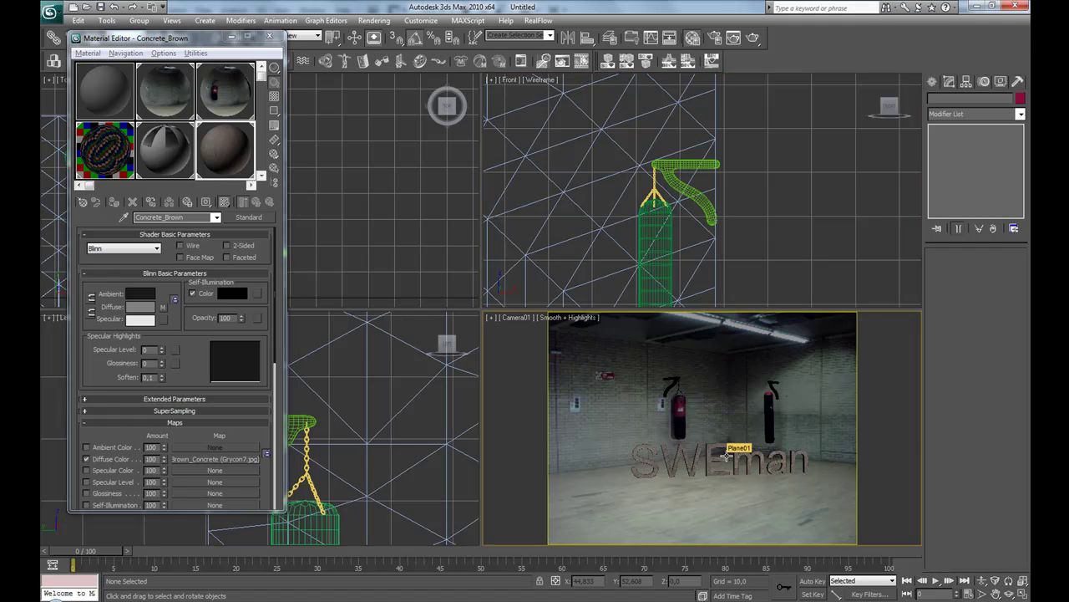
pyautogui.press('p')
pyautogui.scroll(5, 693, 465)
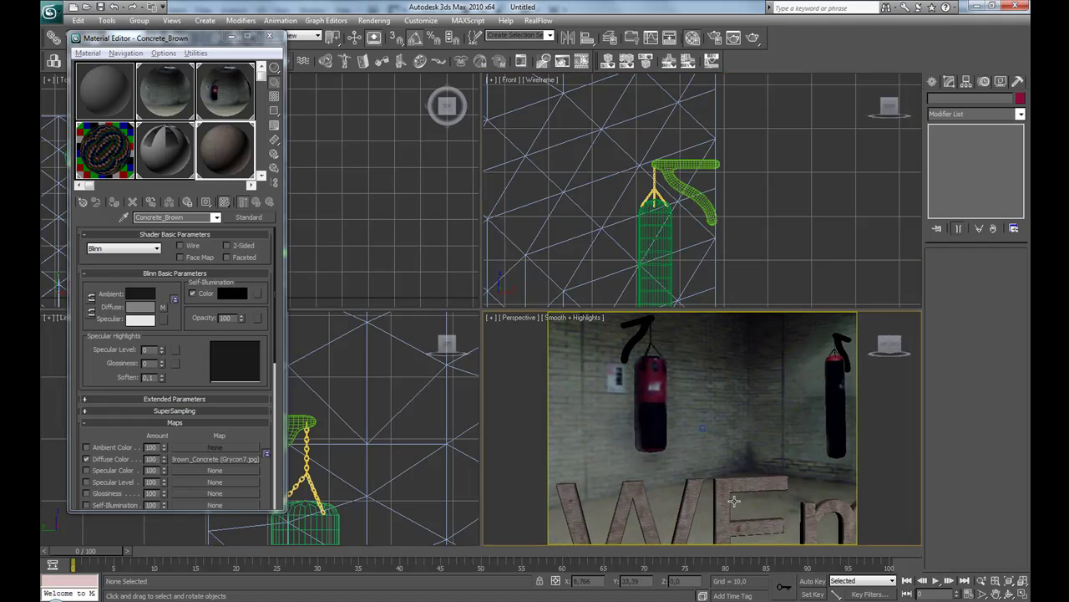
pyautogui.moveTo(739, 506); pyautogui.dragTo(764, 217, button='middle')
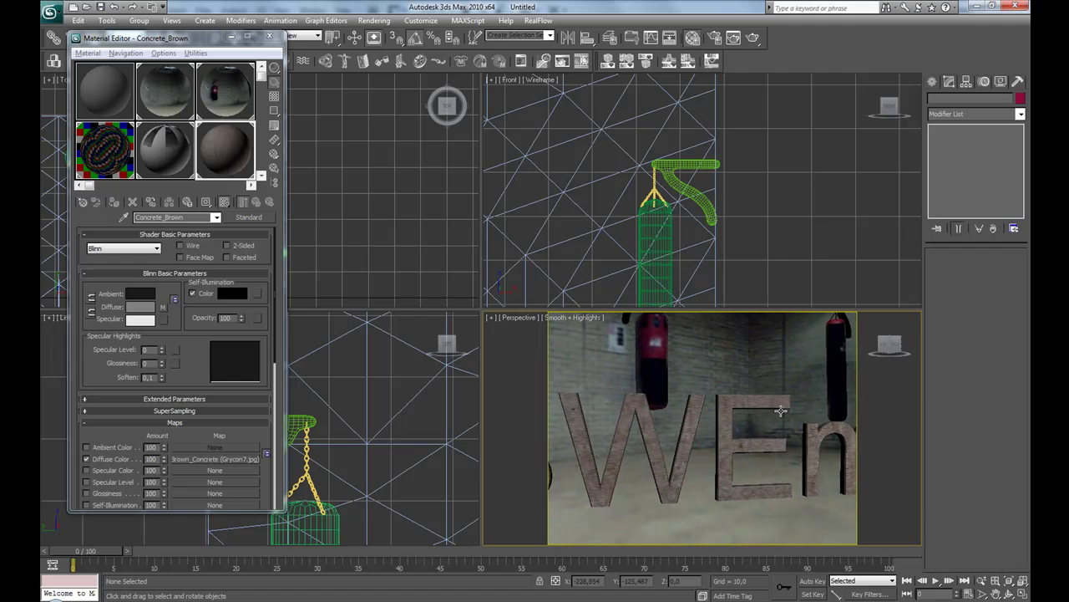
pyautogui.scroll(1, 772, 437)
pyautogui.keyDown('alt'); pyautogui.moveTo(792, 466); pyautogui.dragTo(752, 430, button='middle'); pyautogui.keyUp('alt')
pyautogui.click(783, 407)
pyautogui.press('z')
pyautogui.keyDown('alt'); pyautogui.moveTo(798, 467); pyautogui.dragTo(831, 474, button='middle'); pyautogui.keyUp('alt')
pyautogui.scroll(4, 755, 466)
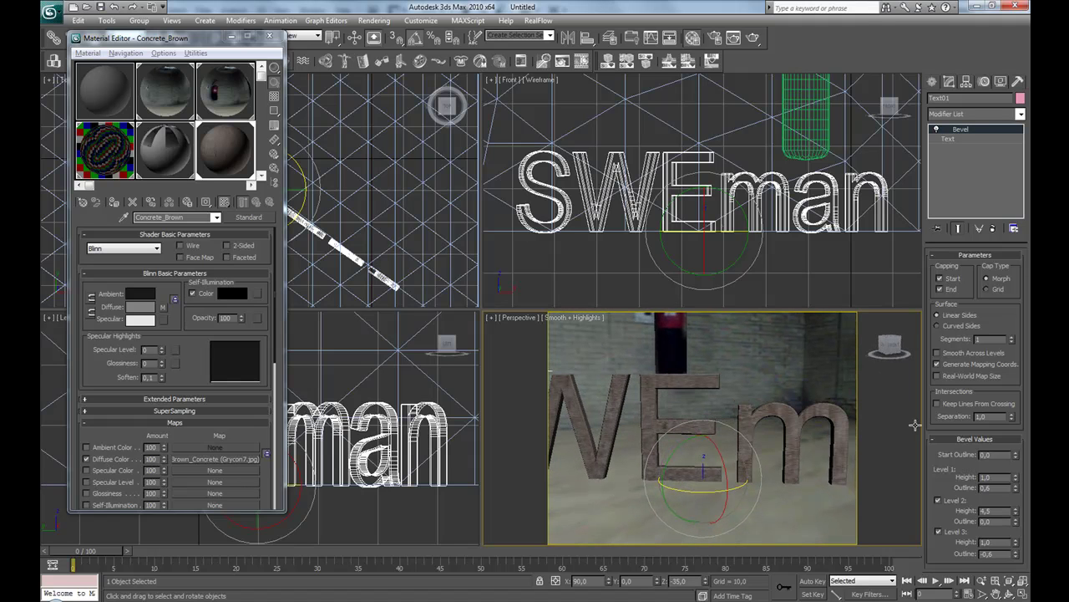
pyautogui.click(754, 38)
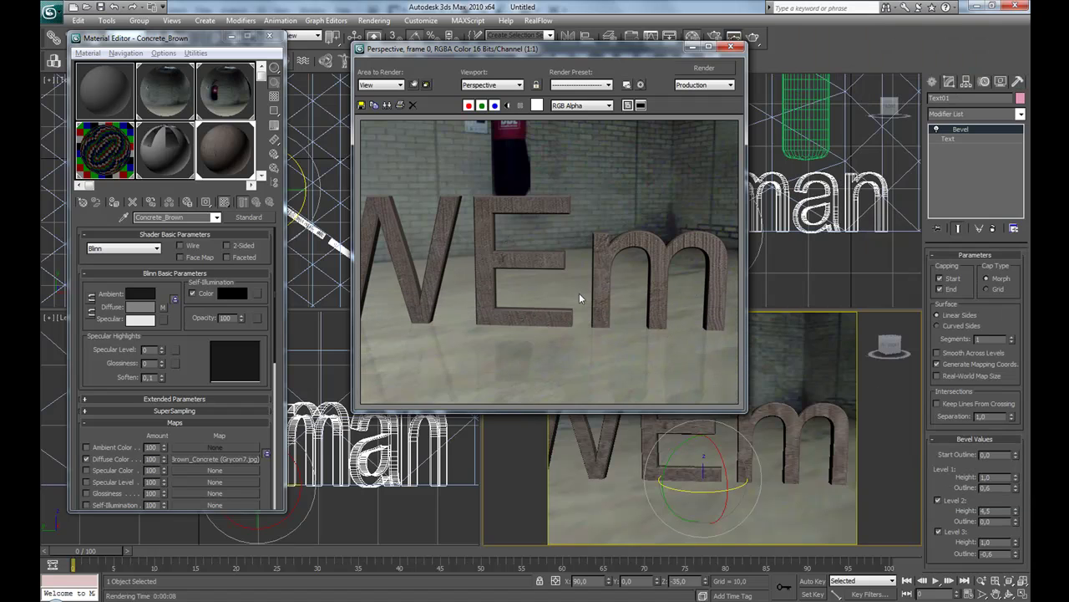
pyautogui.click(733, 47)
# Replace the text's concrete material with Metal_RustRed from the material library and show its map in the viewport.
pyautogui.click(244, 218)
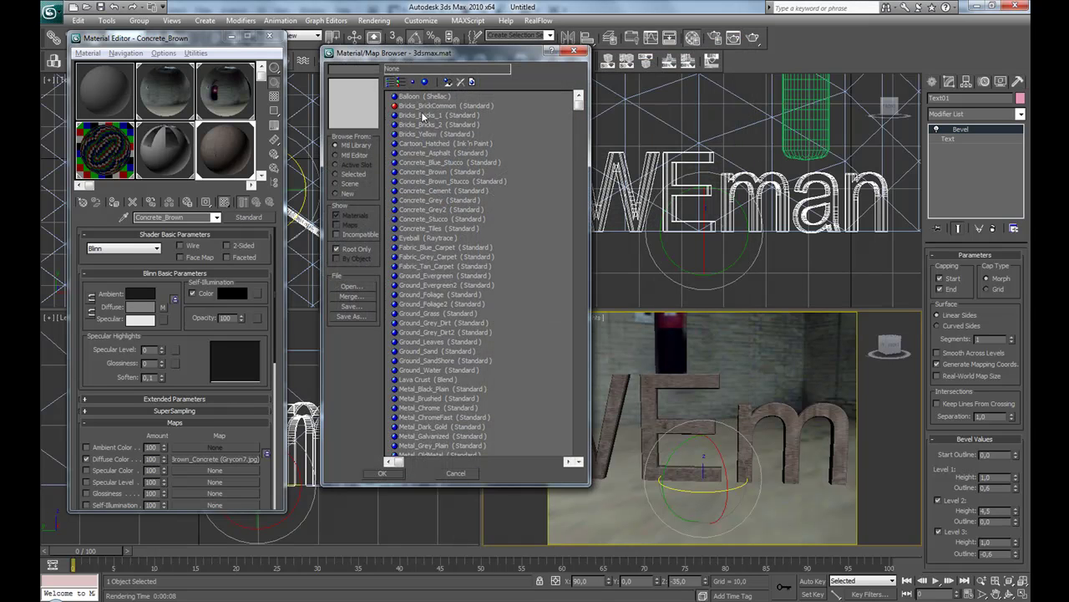
pyautogui.scroll(-5, 436, 286)
pyautogui.click(436, 267)
pyautogui.click(436, 258)
pyautogui.click(440, 249)
pyautogui.click(440, 239)
pyautogui.click(440, 229)
pyautogui.click(440, 219)
pyautogui.click(435, 200)
pyautogui.press('Down')
pyautogui.press('Down')
pyautogui.press('Down')
pyautogui.press('Down')
pyautogui.press('Down')
pyautogui.press('Down')
pyautogui.press('Down')
pyautogui.press('Down')
pyautogui.press('Down')
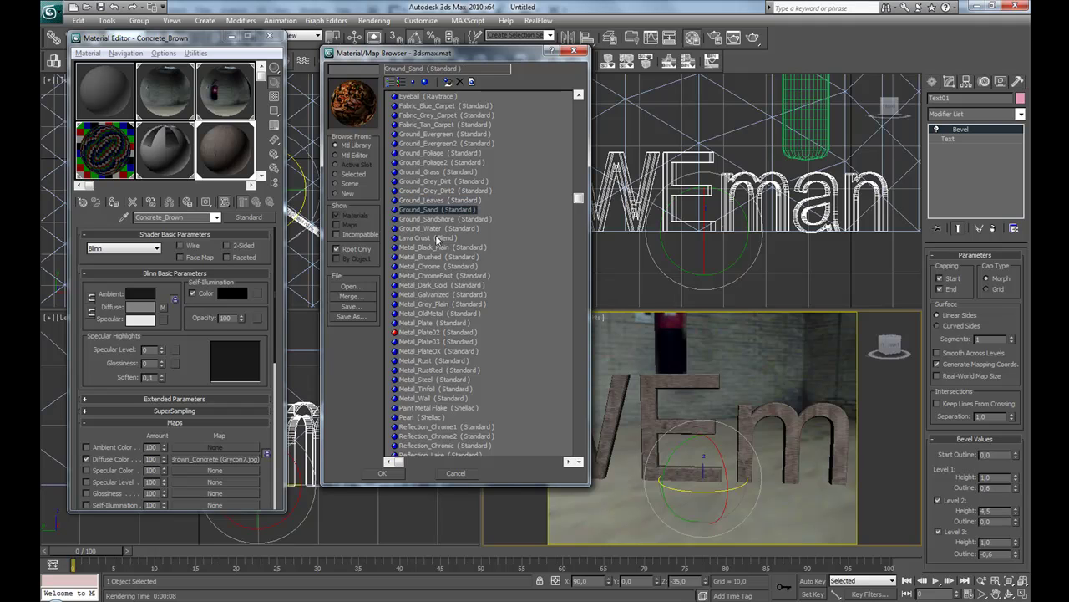
pyautogui.press('Down')
pyautogui.press('Down')
pyautogui.press('Down')
pyautogui.press('Down')
pyautogui.press('Down')
pyautogui.press('Down')
pyautogui.press('Down')
pyautogui.press('Down')
pyautogui.press('Down')
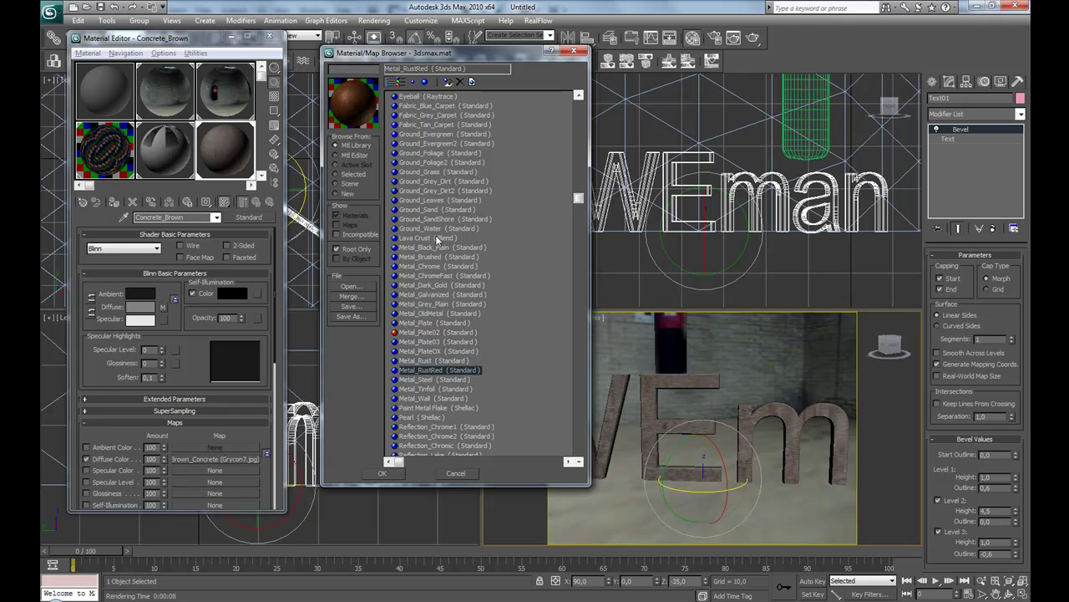
pyautogui.press('Return')
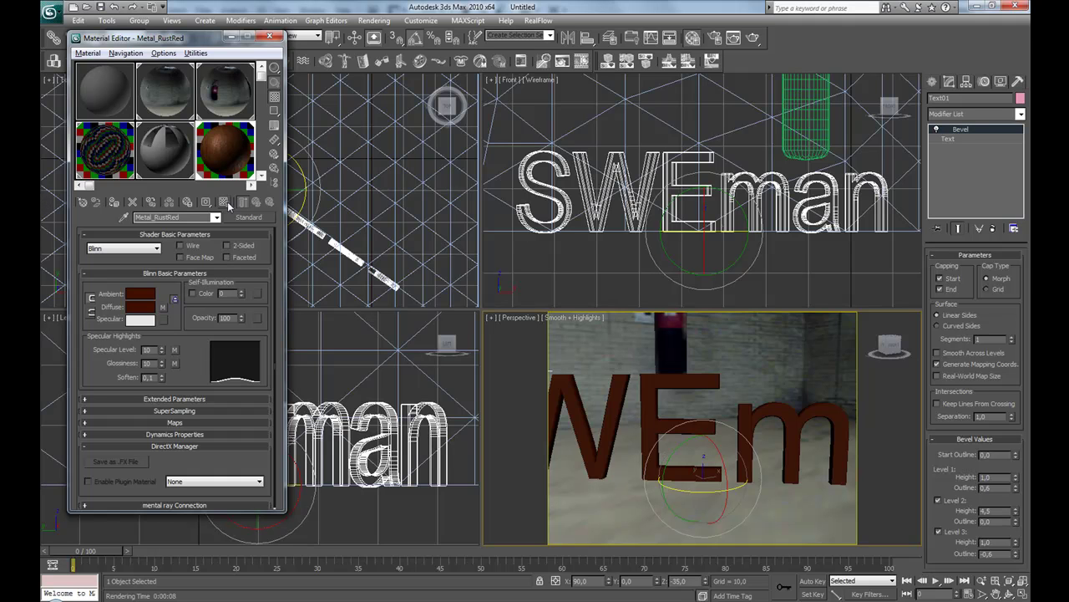
pyautogui.click(227, 204)
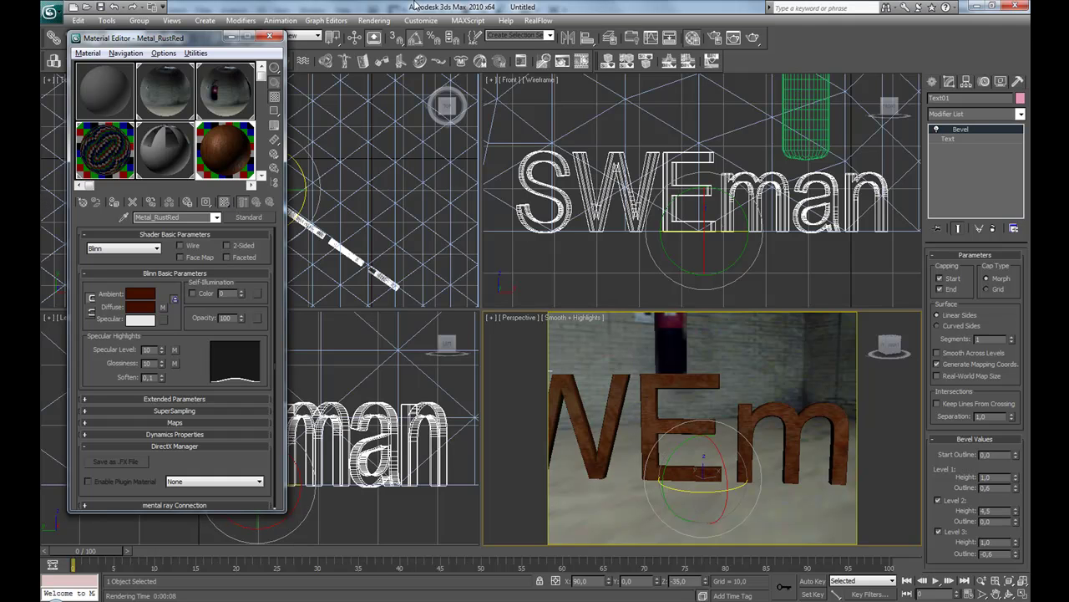
# Render a test image of the rust-red text, then minimize the render window.
pyautogui.click(752, 37)
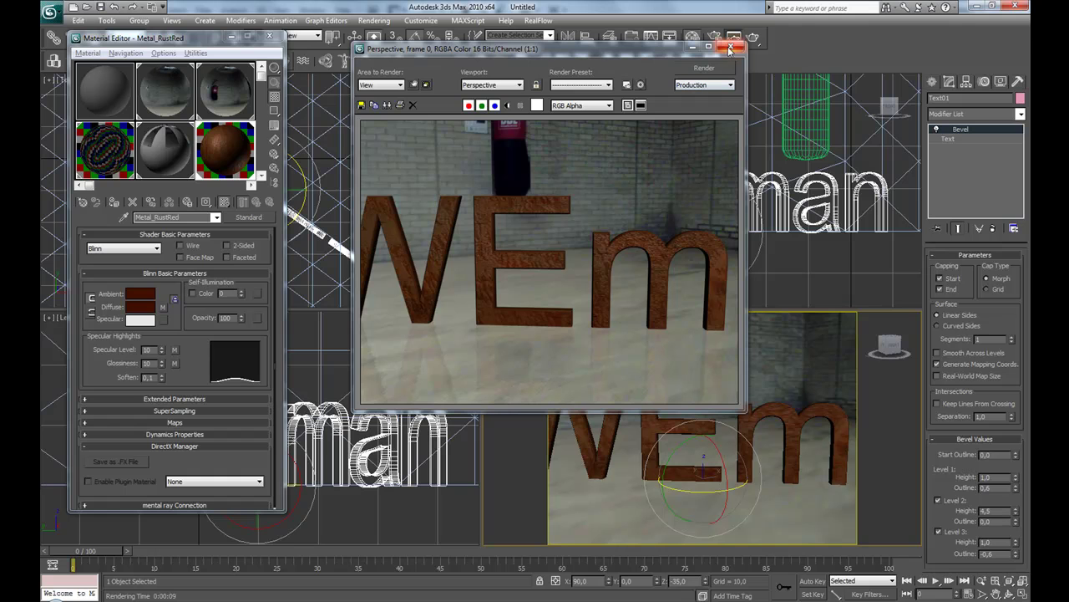
pyautogui.click(693, 47)
pyautogui.moveTo(264, 80); pyautogui.dragTo(265, 108)
pyautogui.click(697, 49)
pyautogui.click(699, 48)
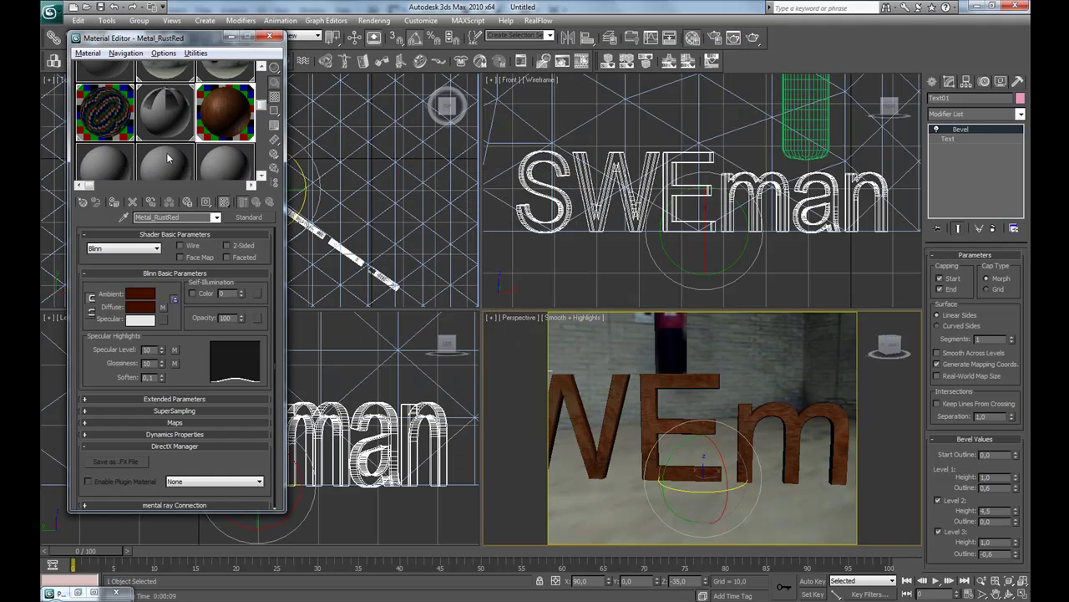
# Assign a default standard material to the text with an orange-red diffuse color, specular level 28 and glossiness 25.
pyautogui.moveTo(171, 153); pyautogui.dragTo(608, 416)
pyautogui.click(141, 308)
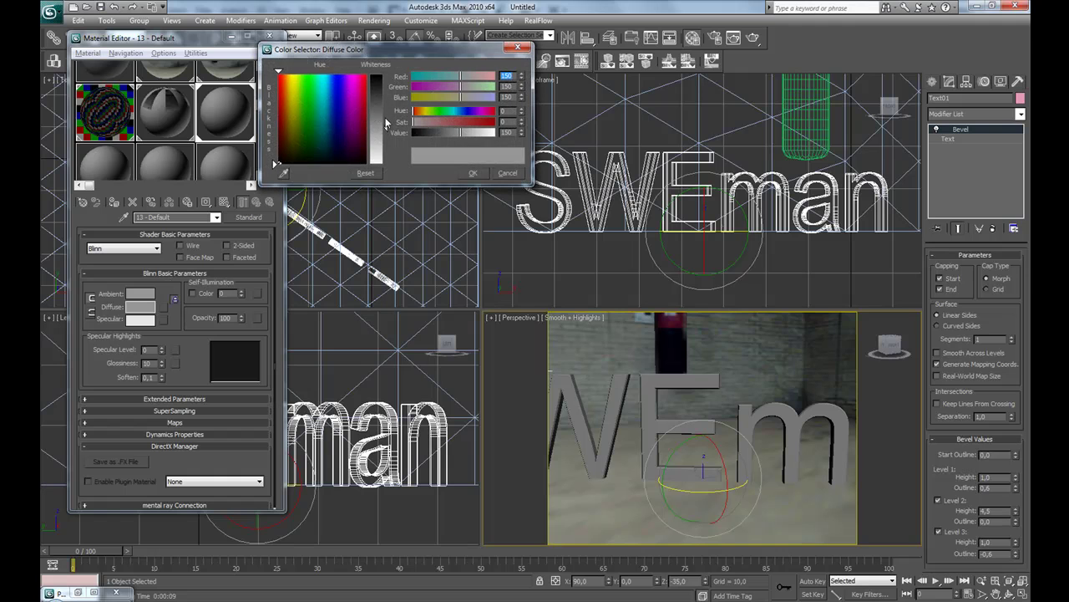
pyautogui.moveTo(307, 133); pyautogui.dragTo(284, 104)
pyautogui.moveTo(386, 127); pyautogui.dragTo(383, 102)
pyautogui.moveTo(479, 79); pyautogui.dragTo(423, 99)
pyautogui.moveTo(482, 133); pyautogui.dragTo(463, 133)
pyautogui.click(478, 172)
pyautogui.moveTo(190, 366); pyautogui.dragTo(161, 344)
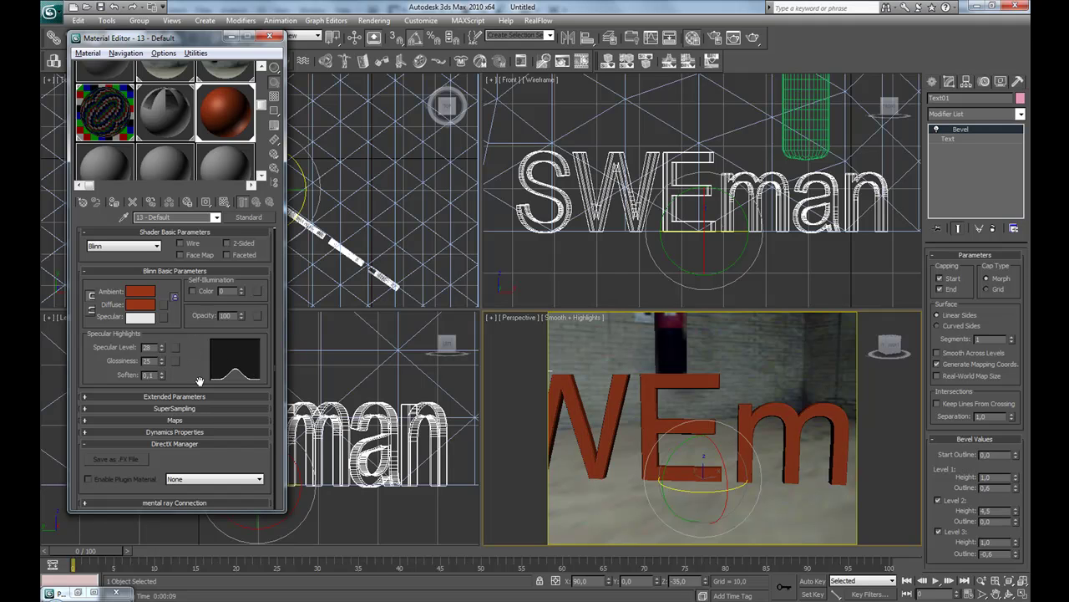
# Place a standard Omni light on the floor beside the text in the Perspective view.
pyautogui.scroll(-5, 767, 407)
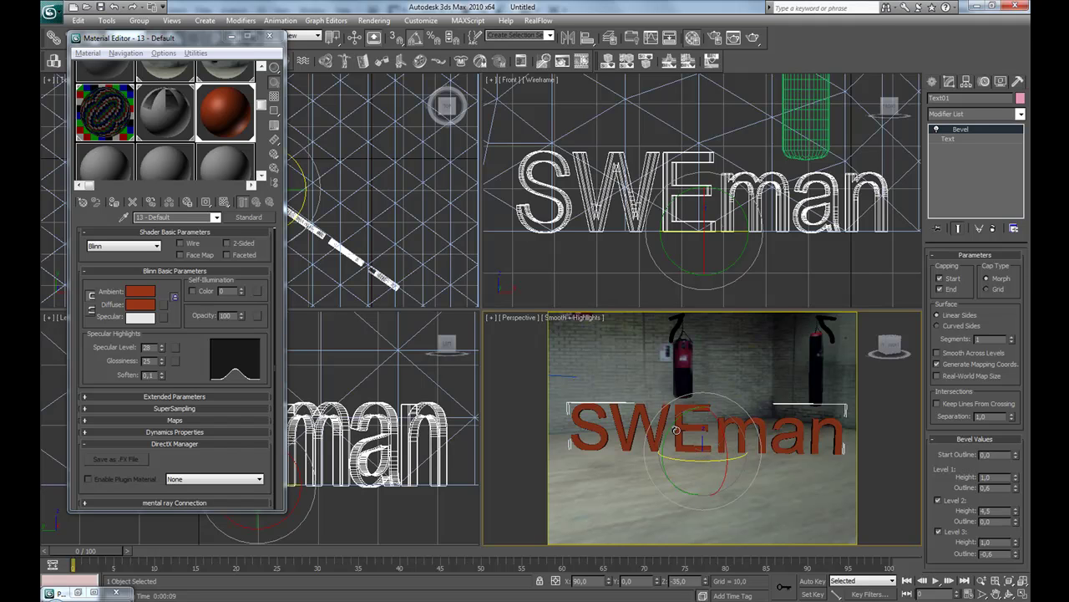
pyautogui.keyDown('alt'); pyautogui.moveTo(675, 453); pyautogui.dragTo(780, 440, button='middle'); pyautogui.keyUp('alt')
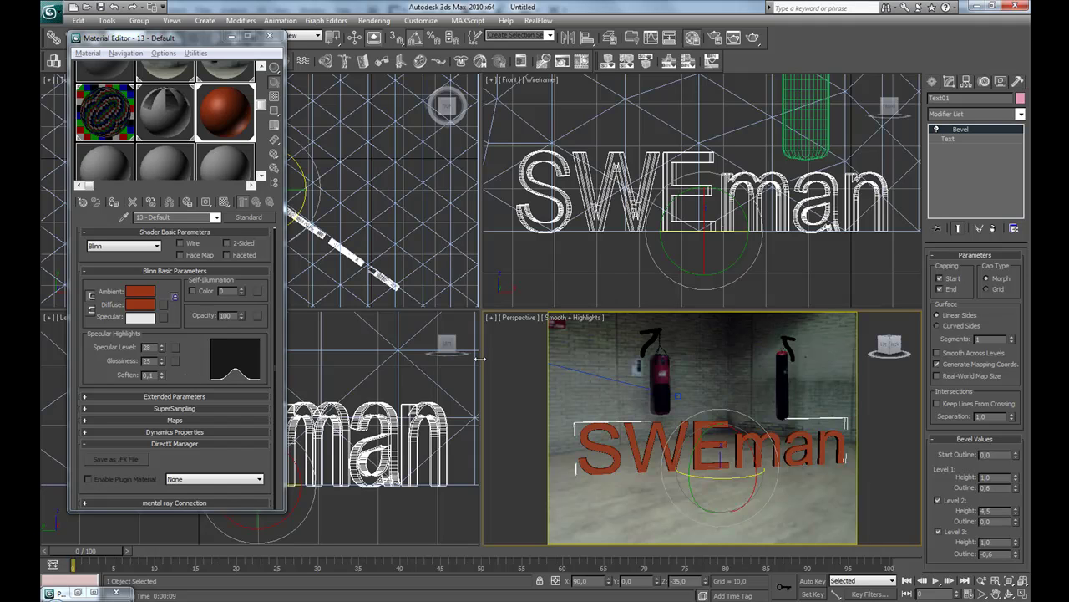
pyautogui.click(934, 83)
pyautogui.click(966, 101)
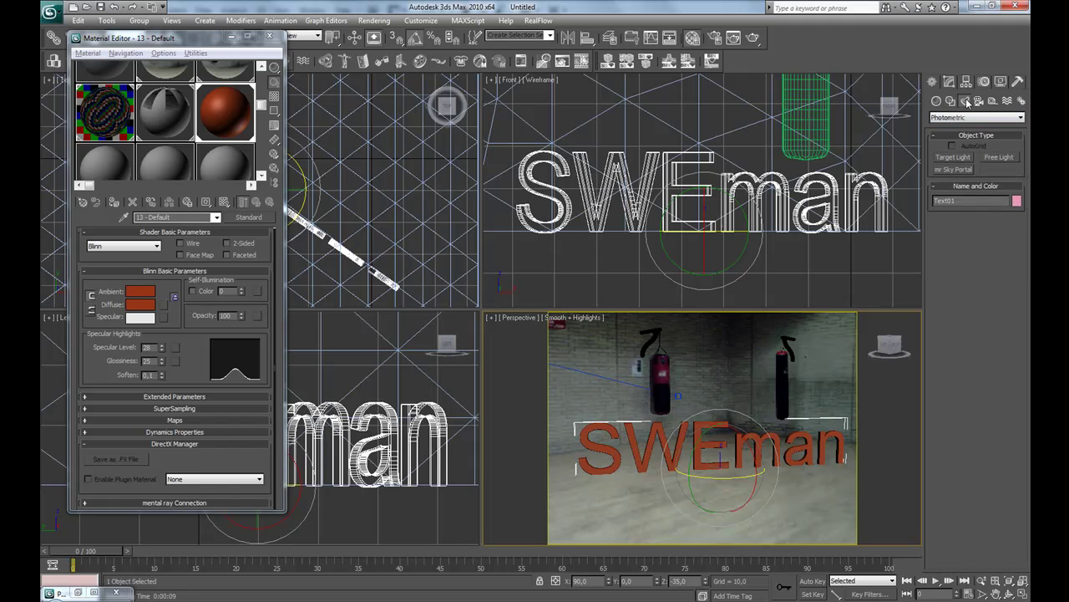
pyautogui.click(967, 117)
pyautogui.click(961, 134)
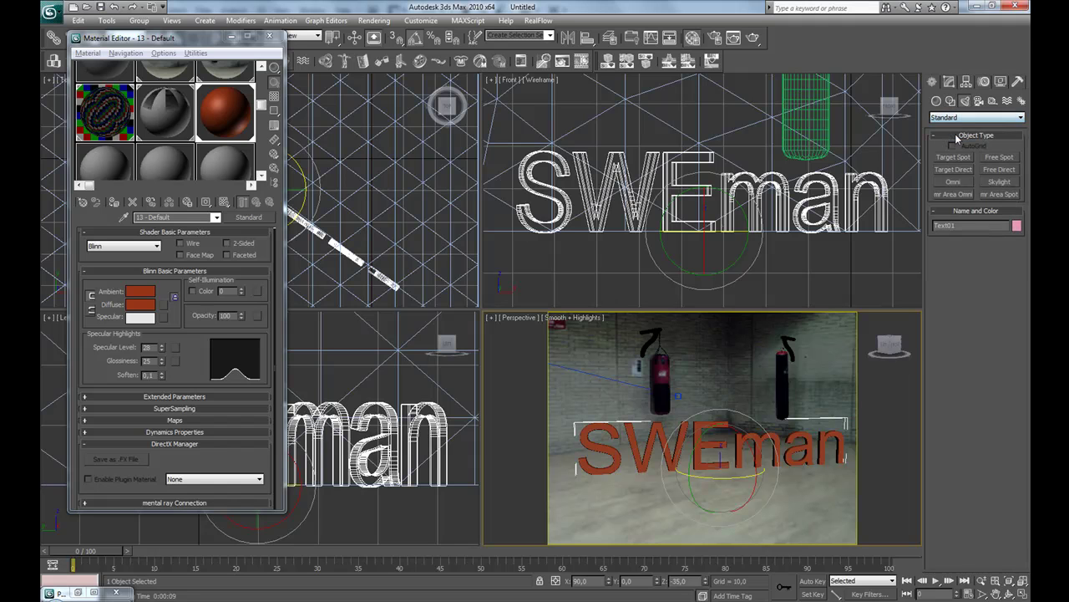
pyautogui.click(965, 183)
pyautogui.keyDown('alt'); pyautogui.moveTo(740, 429); pyautogui.dragTo(773, 443, button='middle'); pyautogui.keyUp('alt')
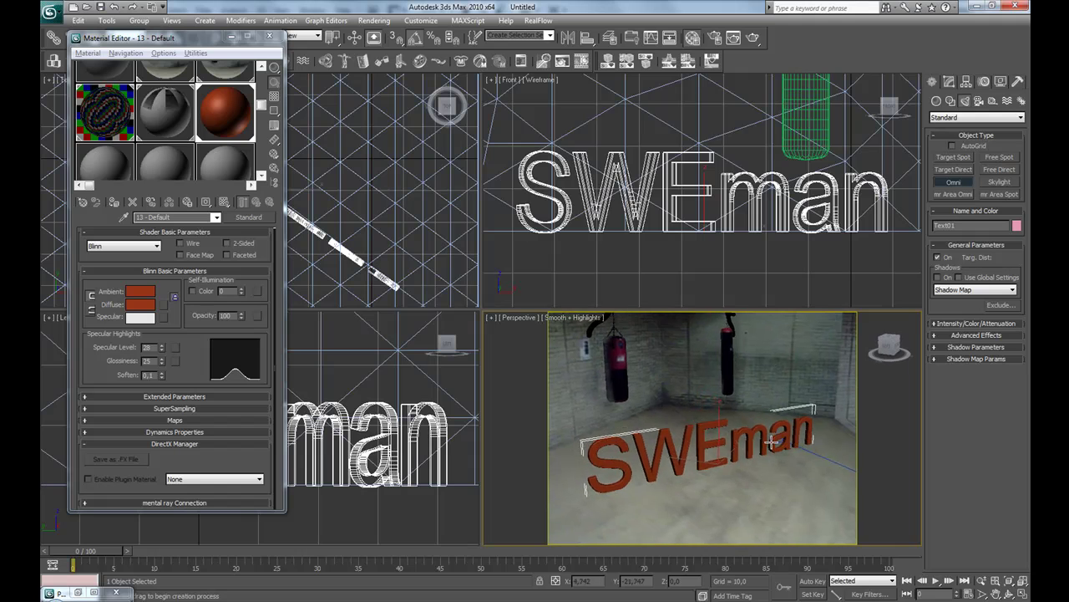
pyautogui.click(743, 478)
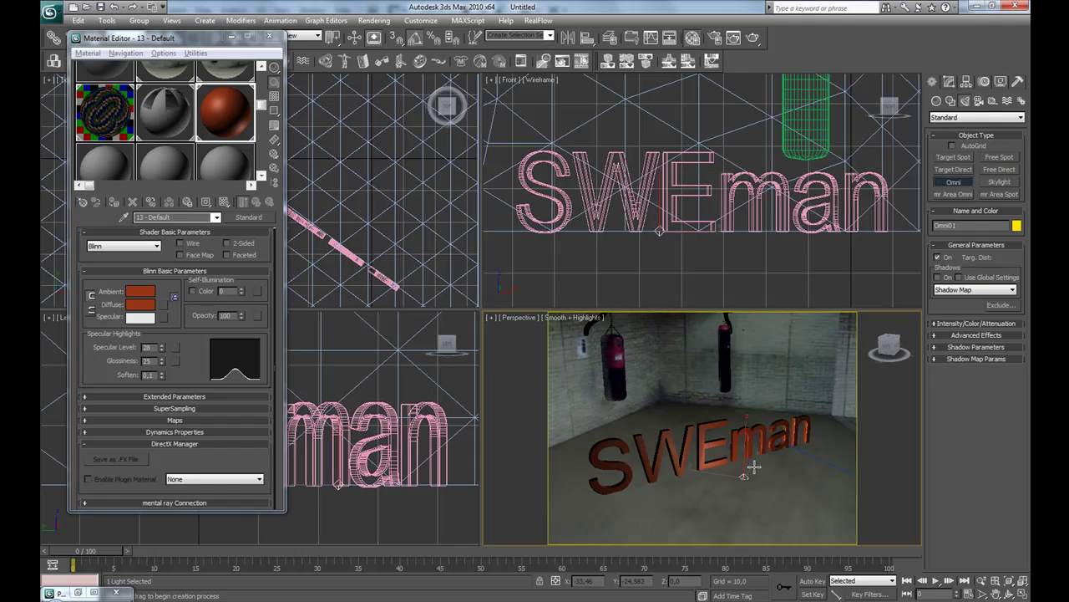
pyautogui.rightClick(754, 466)
# Move the omni light up to the end of the ceiling lamp, at about X 58, Y -5, Z 89.
pyautogui.keyDown('alt'); pyautogui.moveTo(754, 495); pyautogui.dragTo(765, 462, button='middle'); pyautogui.keyUp('alt')
pyautogui.moveTo(747, 428); pyautogui.dragTo(750, 305)
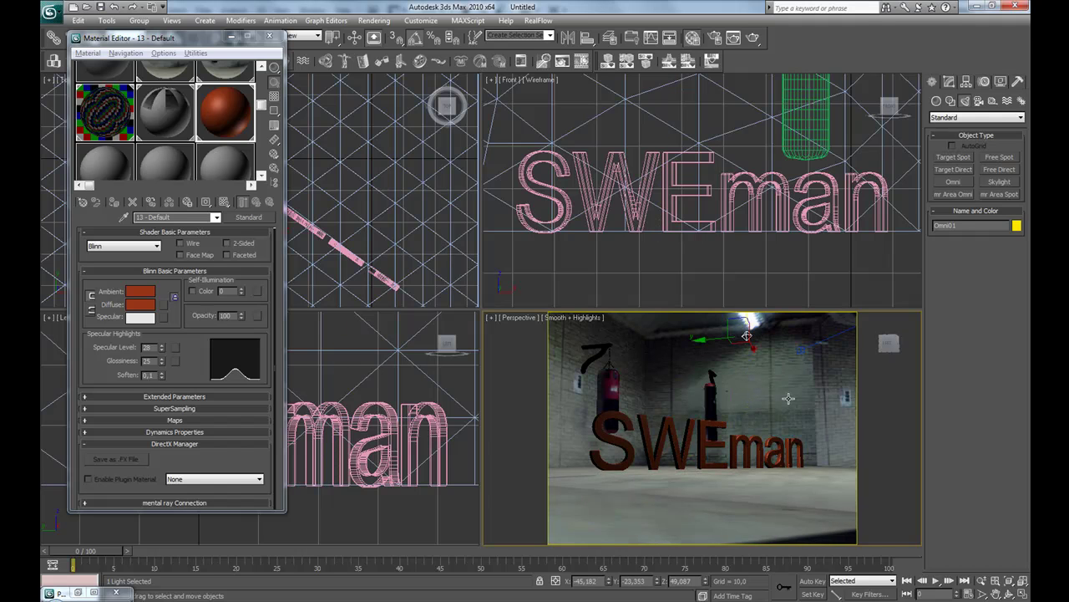
pyautogui.keyDown('alt'); pyautogui.moveTo(788, 375); pyautogui.dragTo(727, 464, button='middle'); pyautogui.keyUp('alt')
pyautogui.moveTo(723, 458); pyautogui.dragTo(665, 395)
pyautogui.keyDown('alt'); pyautogui.moveTo(735, 437); pyautogui.dragTo(704, 438, button='middle'); pyautogui.keyUp('alt')
pyautogui.moveTo(680, 372); pyautogui.dragTo(674, 323)
pyautogui.keyDown('alt'); pyautogui.moveTo(674, 322); pyautogui.dragTo(682, 364, button='middle'); pyautogui.keyUp('alt')
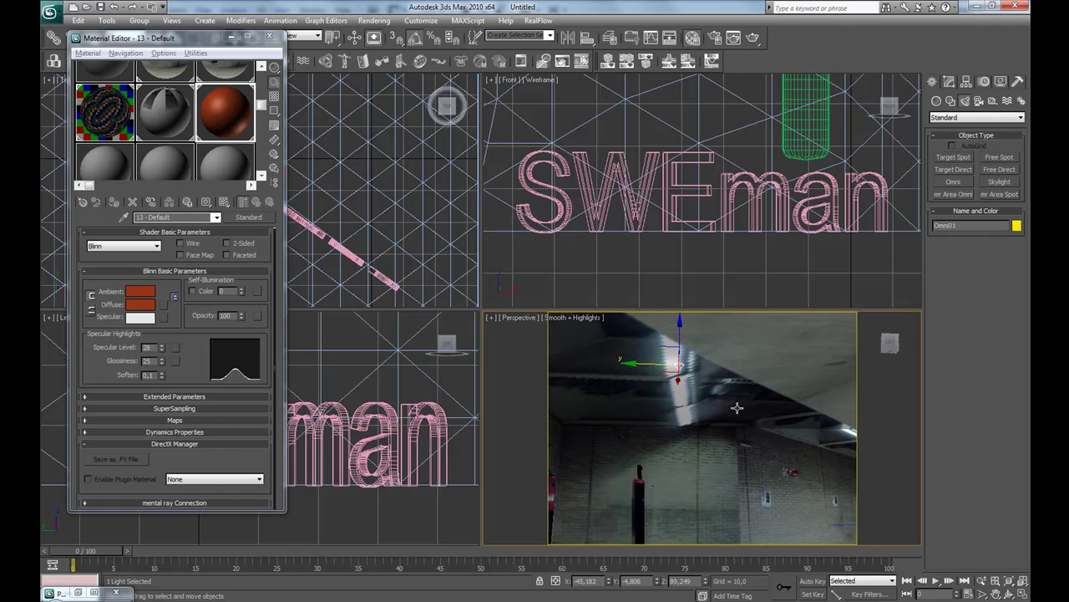
pyautogui.keyDown('alt'); pyautogui.moveTo(743, 406); pyautogui.dragTo(785, 445, button='middle'); pyautogui.keyUp('alt')
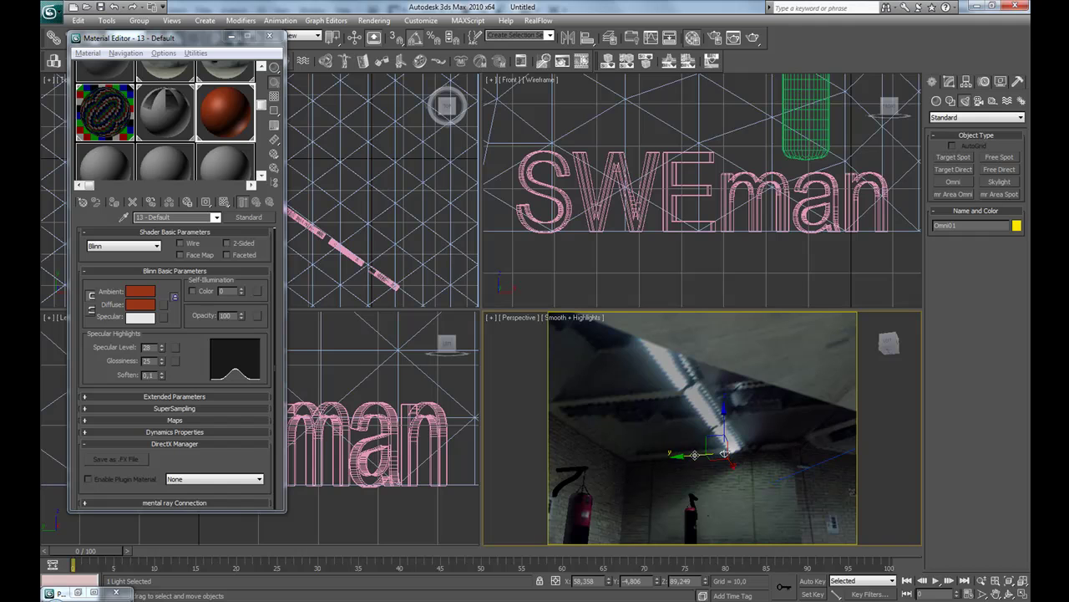
# Try to clone the omni light along the ceiling lamp with the Copy option and three copies.
pyautogui.moveTo(696, 455)
pyautogui.mouseDown()
pyautogui.moveTo(733, 458)
pyautogui.moveTo(720, 441)
pyautogui.moveTo(772, 354)
pyautogui.mouseUp()
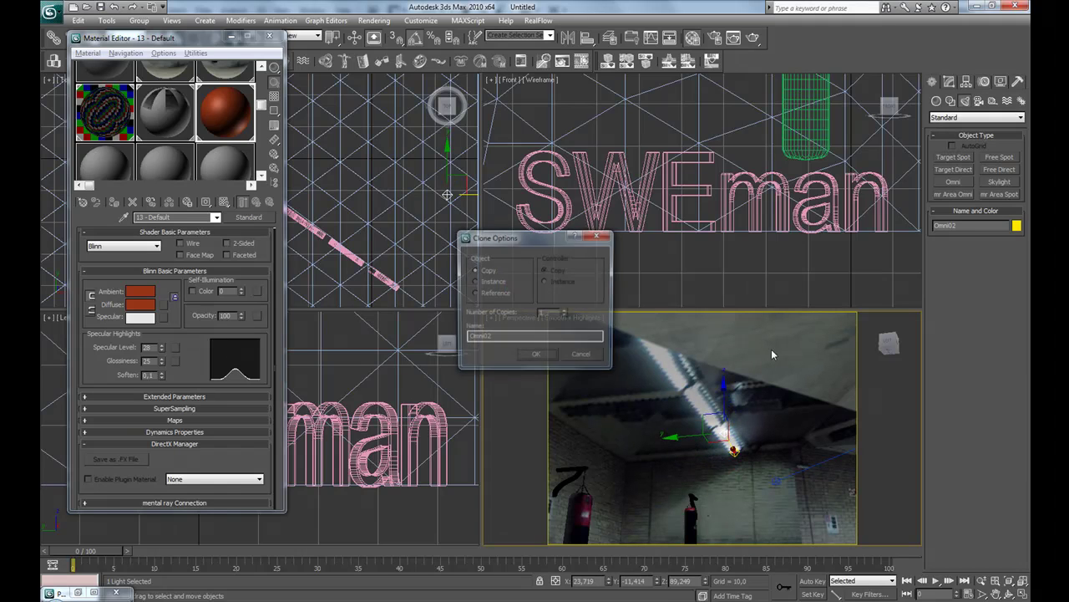
pyautogui.click(542, 356)
pyautogui.moveTo(733, 408)
pyautogui.keyDown('alt'); pyautogui.mouseDown(button='middle')
pyautogui.moveTo(728, 395)
pyautogui.moveTo(711, 431)
pyautogui.mouseUp(button='middle'); pyautogui.keyUp('alt')
pyautogui.hotkey('ctrl', 'z')
pyautogui.hotkey('ctrl', 'z')
# Try to clone the omni light as three instances using the Instance option in the Perspective view.
pyautogui.moveTo(695, 431)
pyautogui.keyDown('shift'); pyautogui.mouseDown()
pyautogui.moveTo(692, 392)
pyautogui.moveTo(564, 301)
pyautogui.mouseUp(); pyautogui.keyUp('shift')
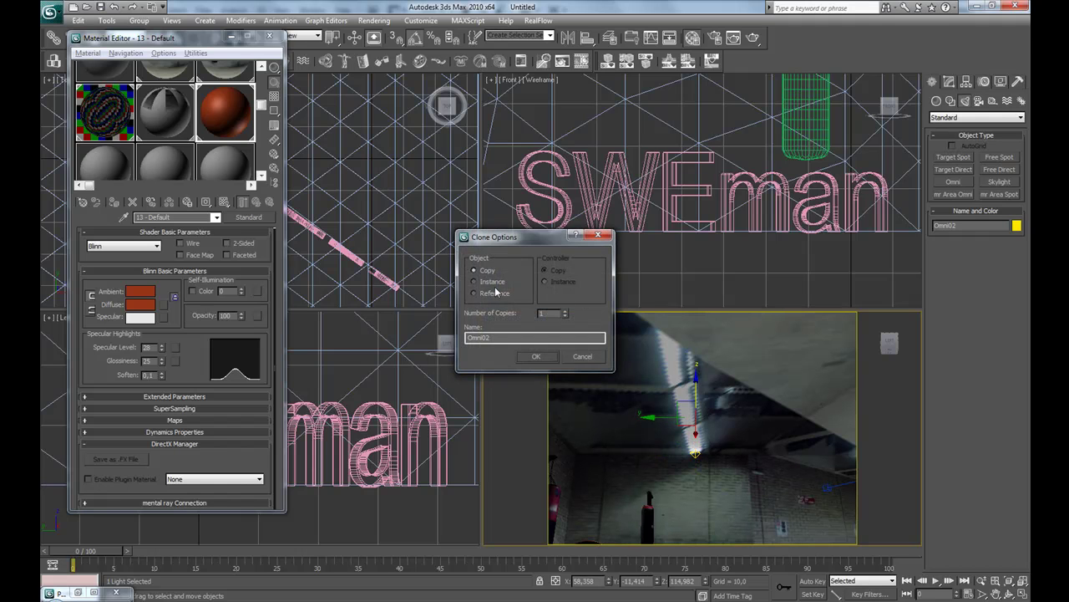
pyautogui.click(545, 357)
pyautogui.moveTo(745, 461)
pyautogui.keyDown('alt'); pyautogui.mouseDown(button='middle')
pyautogui.moveTo(709, 471)
pyautogui.moveTo(718, 471)
pyautogui.moveTo(722, 509)
pyautogui.mouseUp(button='middle'); pyautogui.keyUp('alt')
pyautogui.moveTo(744, 432); pyautogui.dragTo(728, 490, button='middle')
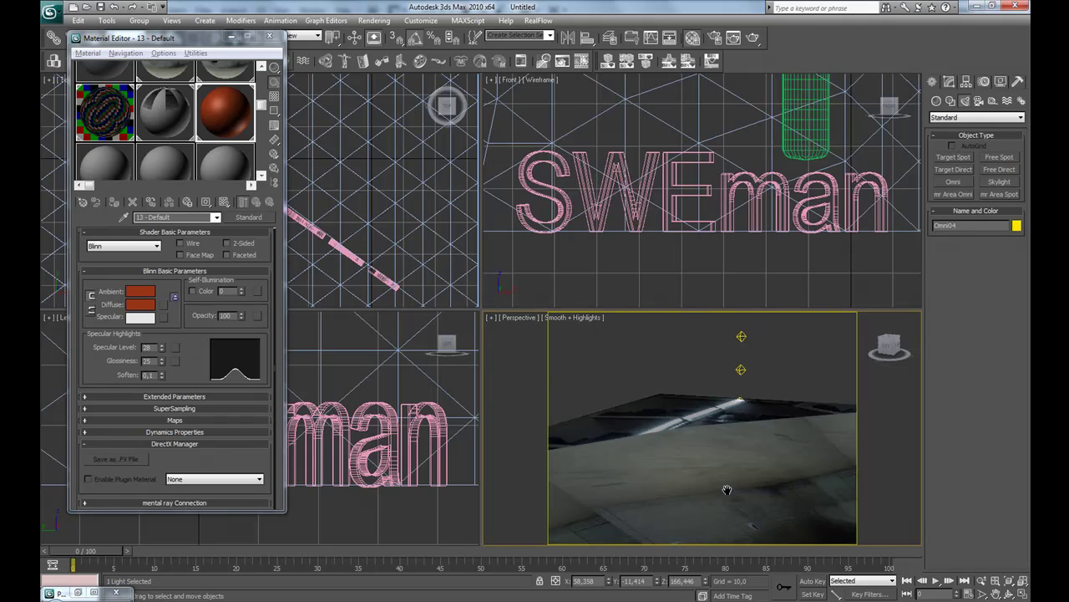
pyautogui.scroll(-2, 730, 490)
pyautogui.hotkey('ctrl', 'z')
# Clone the omni light as three instances spaced along the length of the ceiling lamp.
pyautogui.keyDown('alt'); pyautogui.moveTo(755, 431); pyautogui.dragTo(748, 407, button='middle'); pyautogui.keyUp('alt')
pyautogui.moveTo(740, 372); pyautogui.dragTo(737, 393)
pyautogui.keyDown('alt'); pyautogui.moveTo(738, 393); pyautogui.dragTo(689, 337, button='middle'); pyautogui.keyUp('alt')
pyautogui.scroll(-1, 689, 338)
pyautogui.keyDown('shift'); pyautogui.moveTo(690, 343); pyautogui.dragTo(697, 366); pyautogui.keyUp('shift')
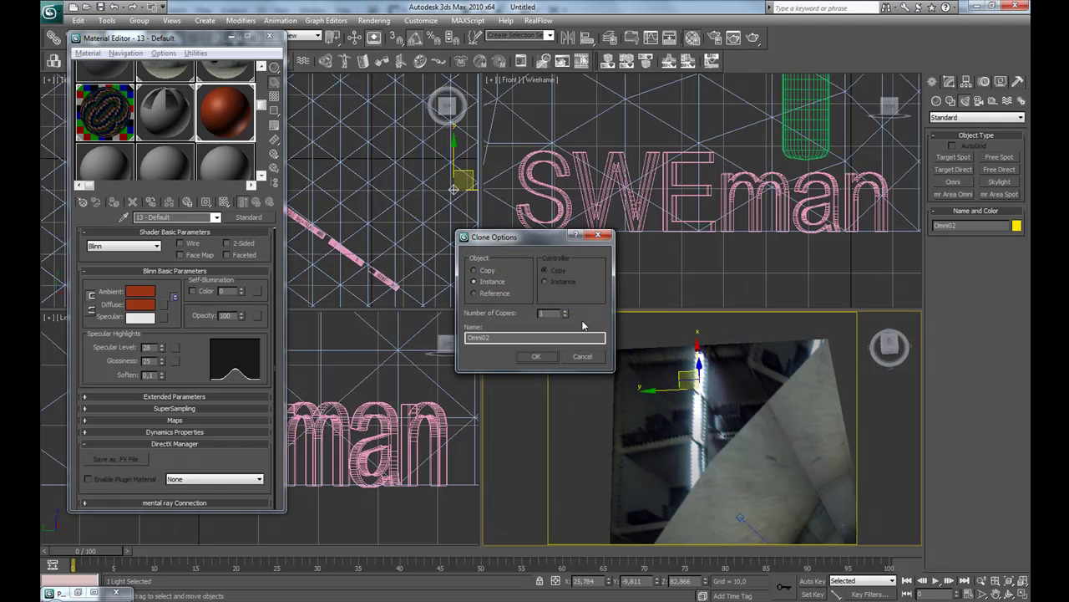
pyautogui.click(541, 354)
pyautogui.moveTo(685, 477)
pyautogui.keyDown('alt'); pyautogui.mouseDown(button='middle')
pyautogui.moveTo(705, 469)
pyautogui.moveTo(674, 415)
pyautogui.mouseUp(button='middle'); pyautogui.keyUp('alt')
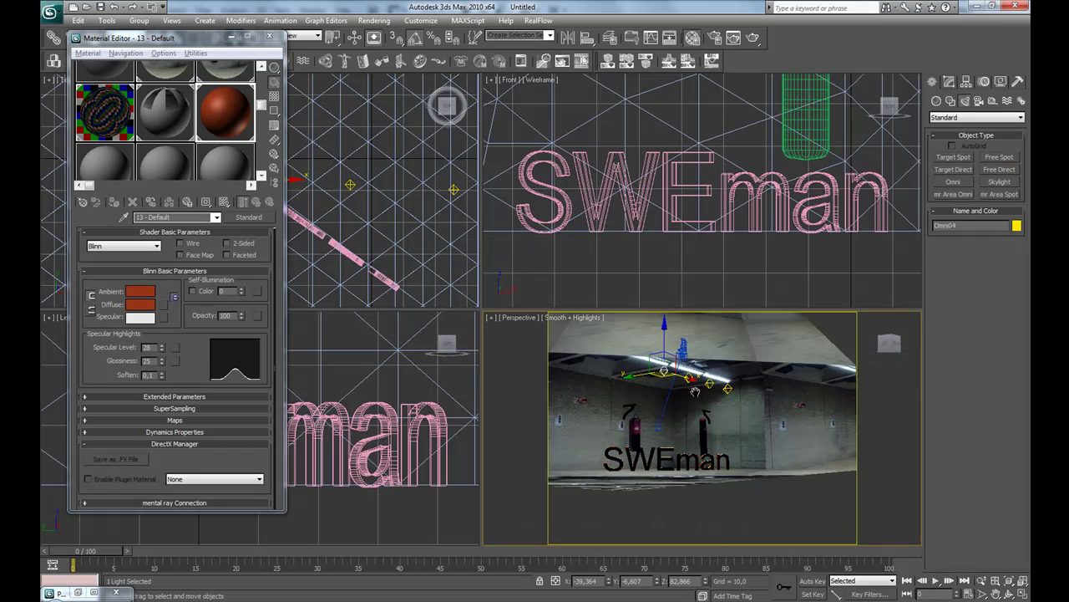
# Turn on shadows for the selected omni light and set their type to Area Shadows.
pyautogui.keyDown('alt'); pyautogui.moveTo(693, 388); pyautogui.dragTo(763, 468, button='middle'); pyautogui.keyUp('alt')
pyautogui.scroll(2, 758, 466)
pyautogui.click(949, 83)
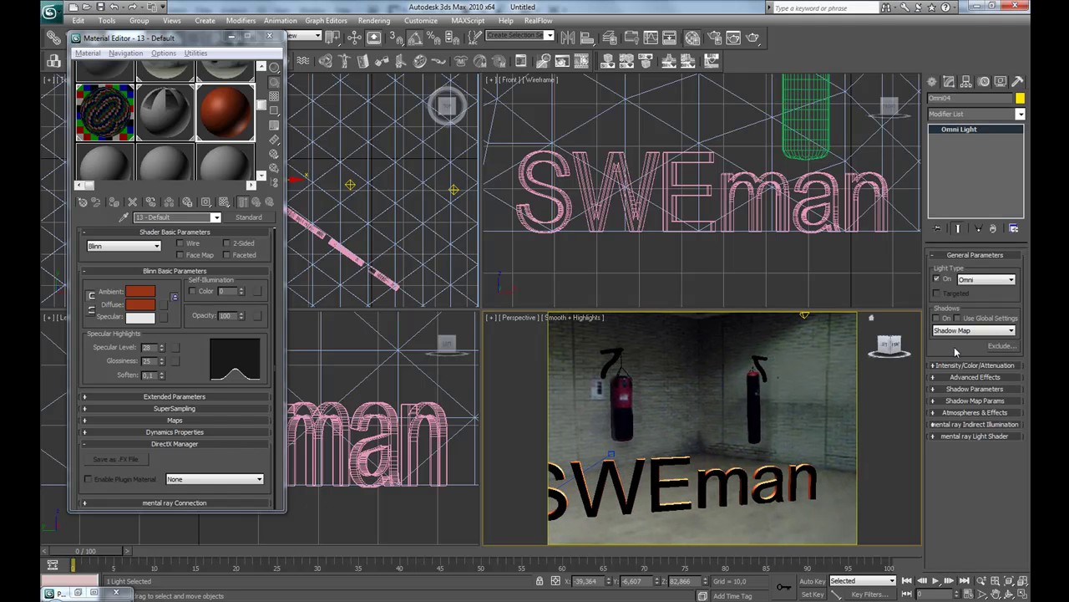
pyautogui.click(938, 318)
pyautogui.click(953, 331)
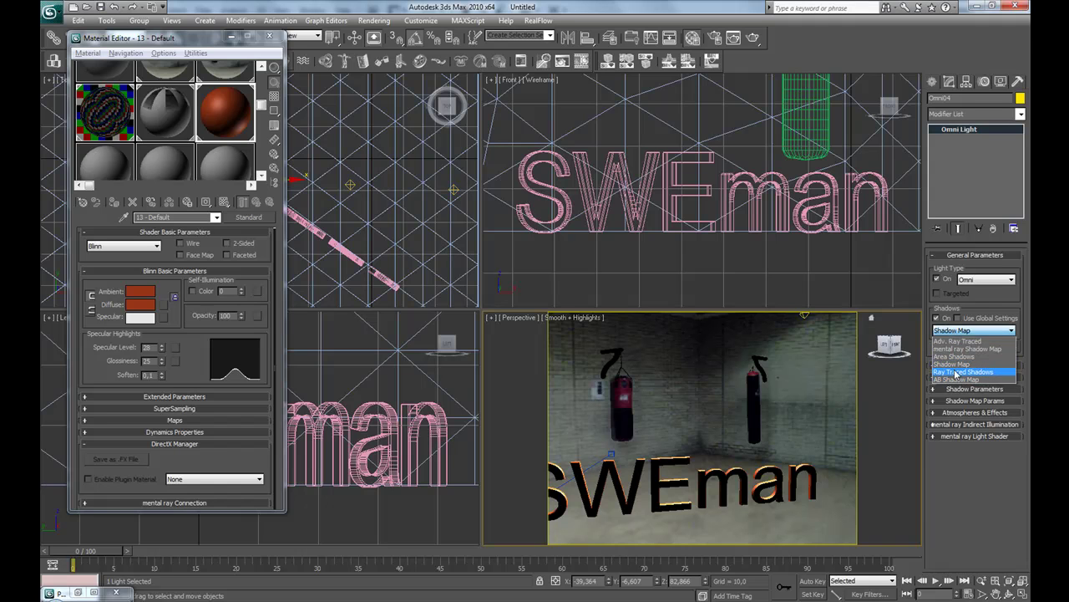
pyautogui.click(954, 356)
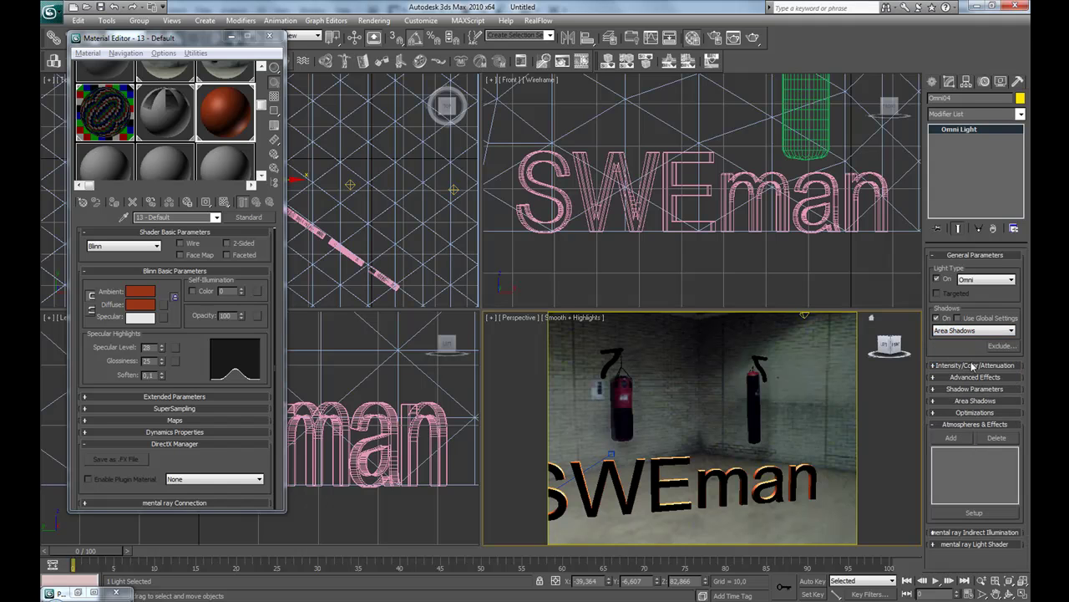
# Set the omni light's intensity multiplier to 0,2.
pyautogui.click(971, 365)
pyautogui.doubleClick(973, 378)
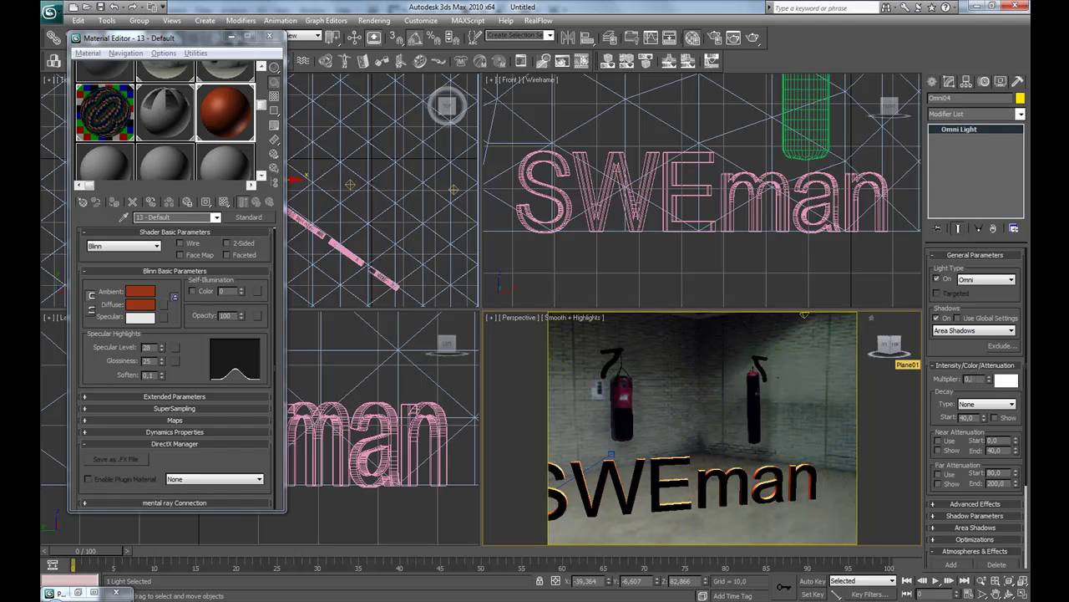
pyautogui.write('0,2')
pyautogui.press('Return')
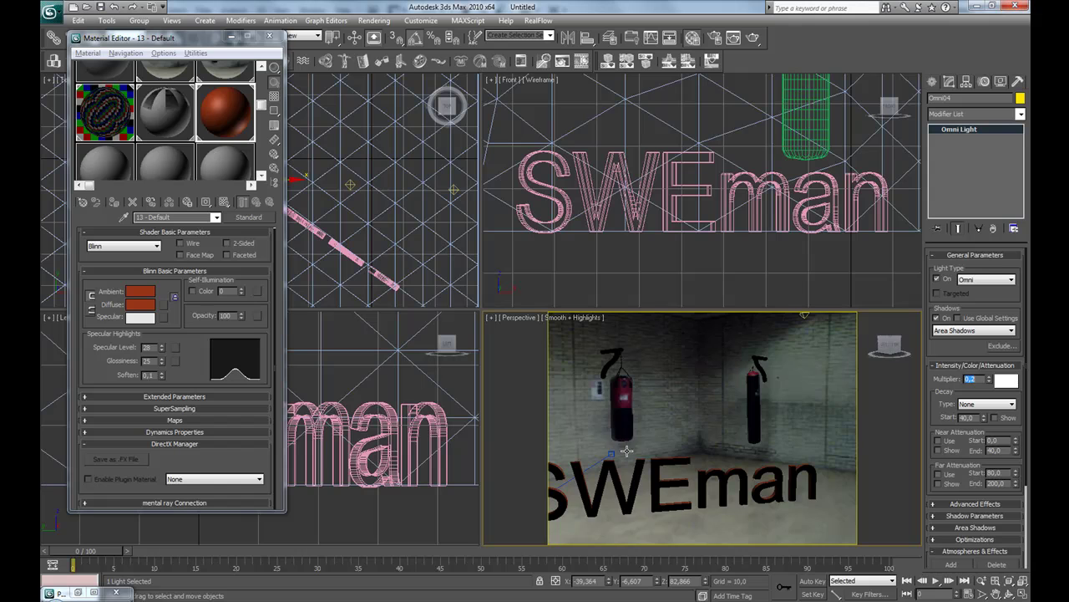
# Render a test image of the Perspective view, inspect the lit text up close, and minimize the render window.
pyautogui.keyDown('alt'); pyautogui.moveTo(735, 452); pyautogui.dragTo(687, 460, button='middle'); pyautogui.keyUp('alt')
pyautogui.scroll(-3, 688, 461)
pyautogui.click(749, 38)
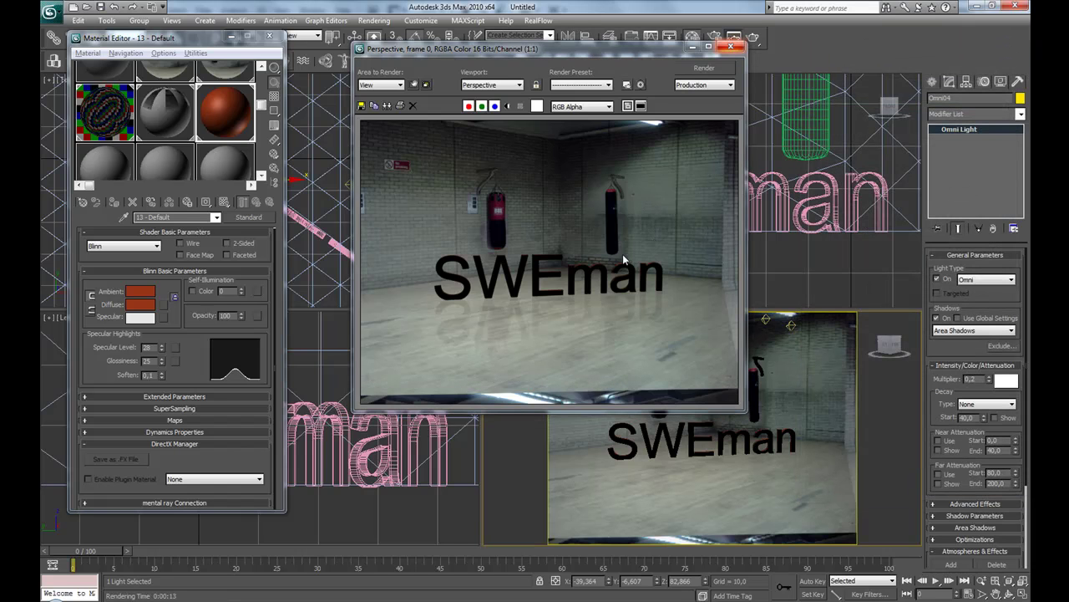
pyautogui.scroll(1, 585, 248)
pyautogui.moveTo(555, 270); pyautogui.dragTo(537, 288, button='middle')
pyautogui.moveTo(641, 291); pyautogui.dragTo(591, 313, button='middle')
pyautogui.scroll(-3, 584, 309)
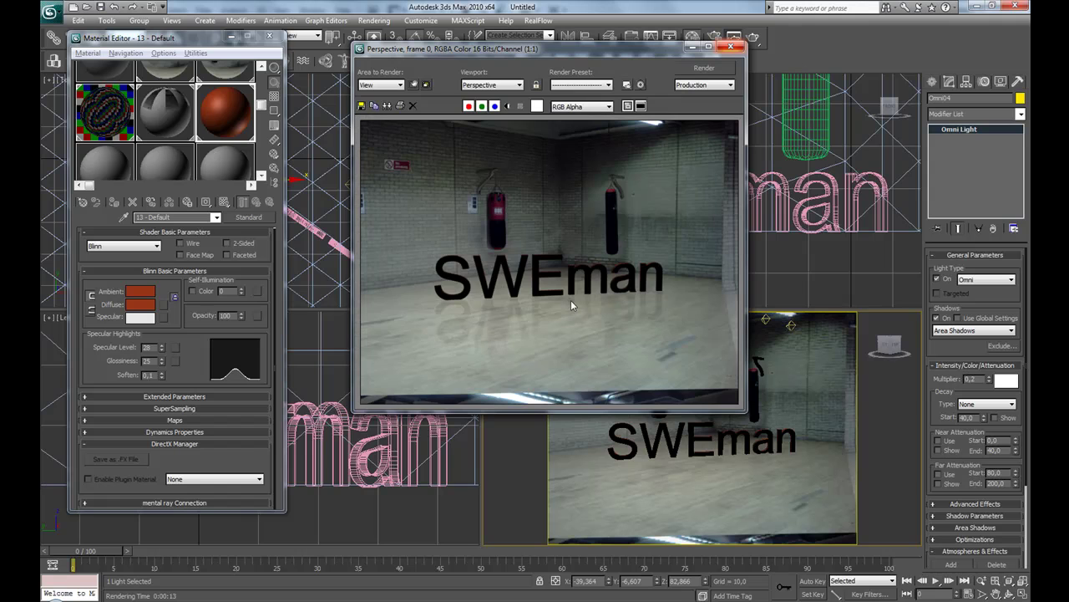
pyautogui.click(692, 47)
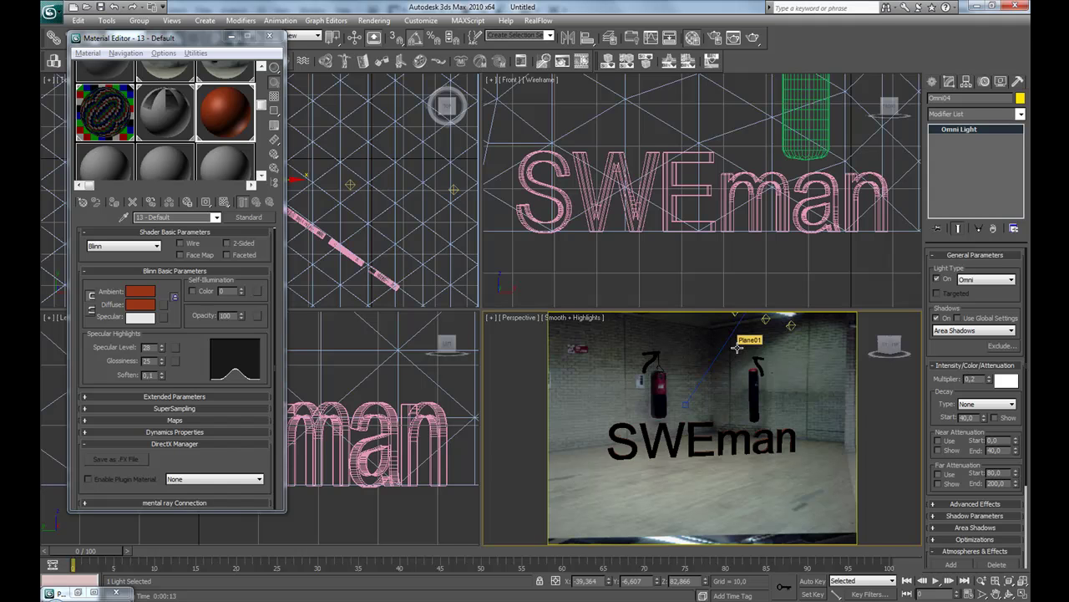
# Delete the four omni lights Omni01 to Omni04, and check the scene without them in a test render.
pyautogui.press('h')
pyautogui.click(548, 277)
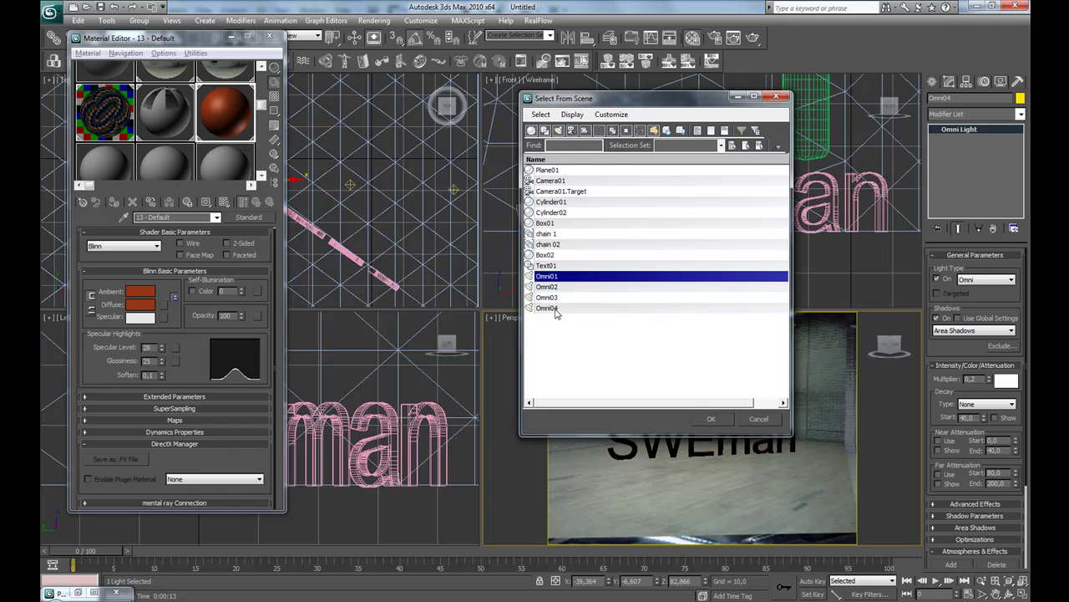
pyautogui.keyDown('shift'); pyautogui.click(551, 308); pyautogui.keyUp('shift')
pyautogui.click(721, 423)
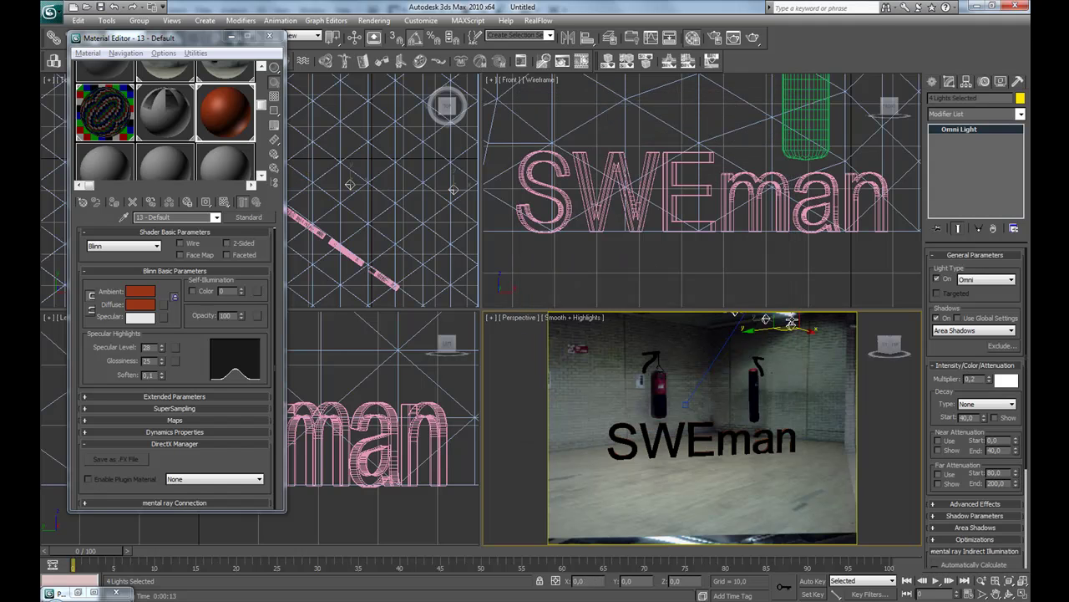
pyautogui.click(793, 367)
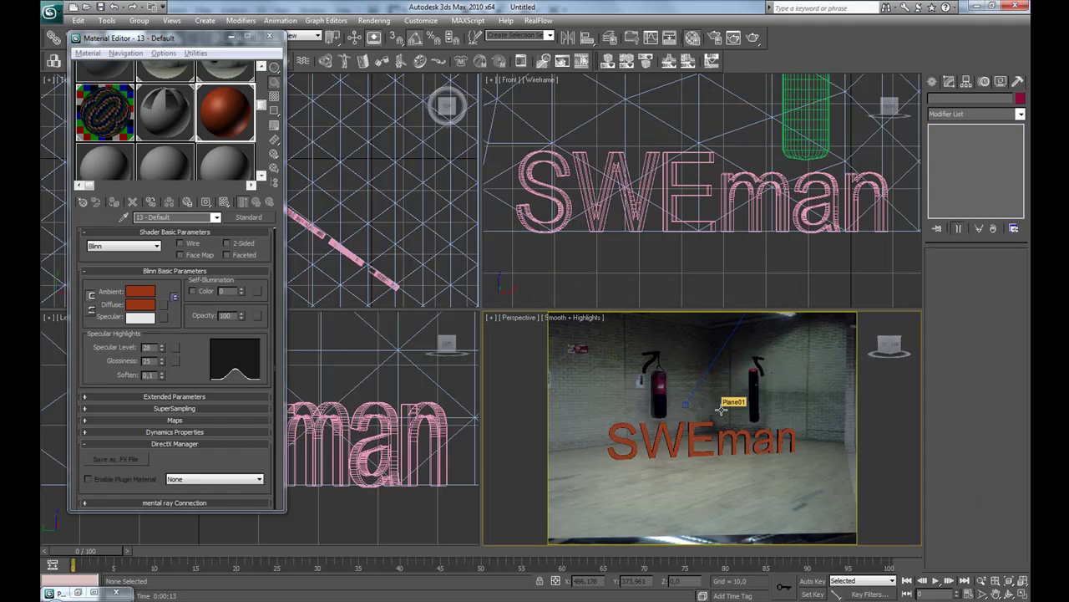
pyautogui.click(755, 39)
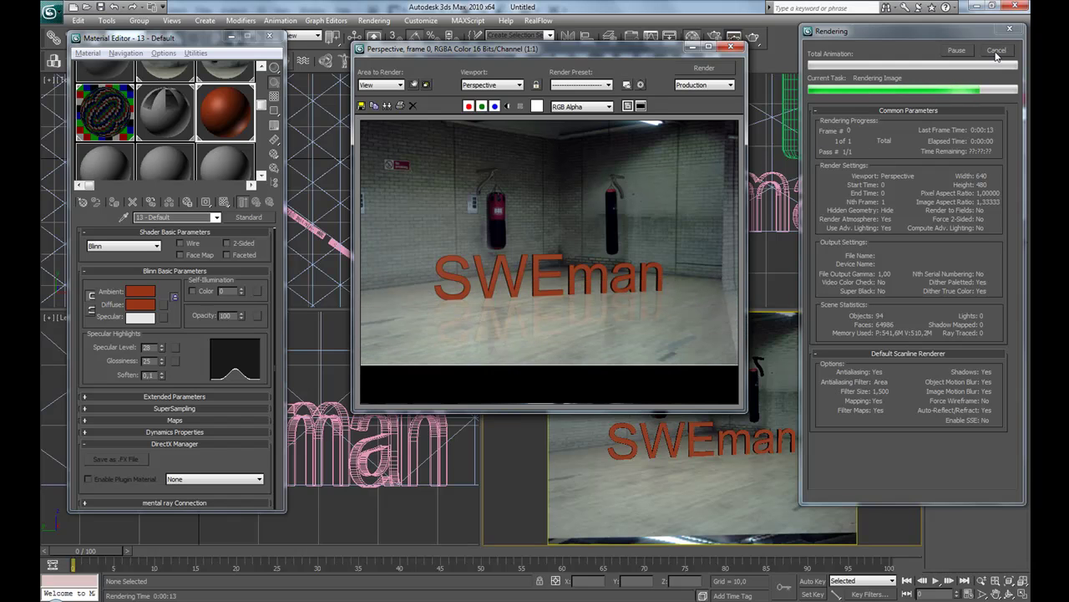
pyautogui.click(732, 46)
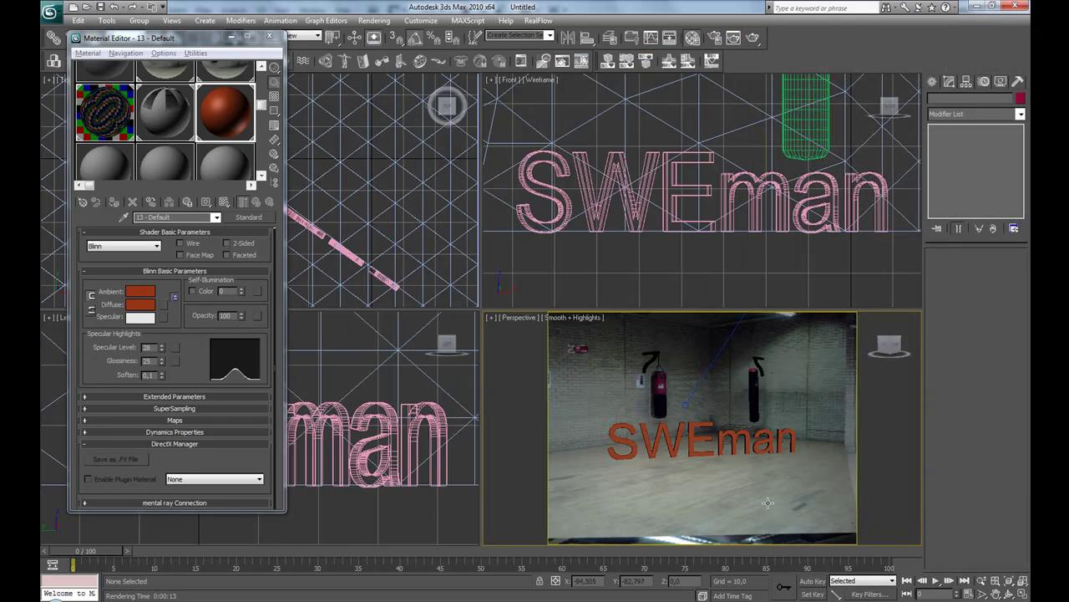
# Bring the Perspective view to Camera01's viewpoint and create a new camera from that view.
pyautogui.press('c')
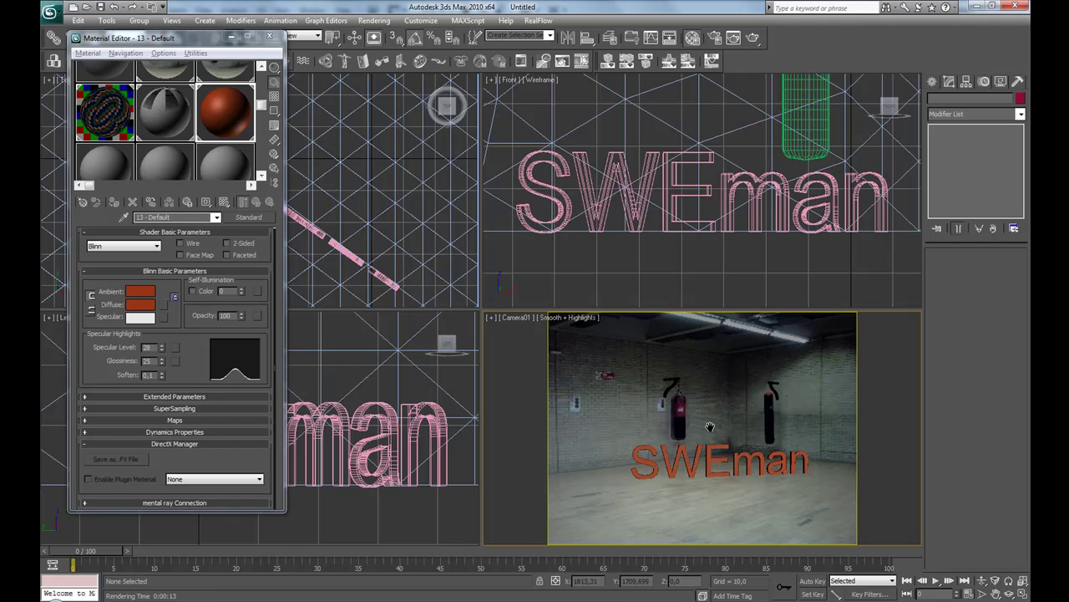
pyautogui.moveTo(775, 458); pyautogui.dragTo(634, 415, button='middle')
pyautogui.press('p')
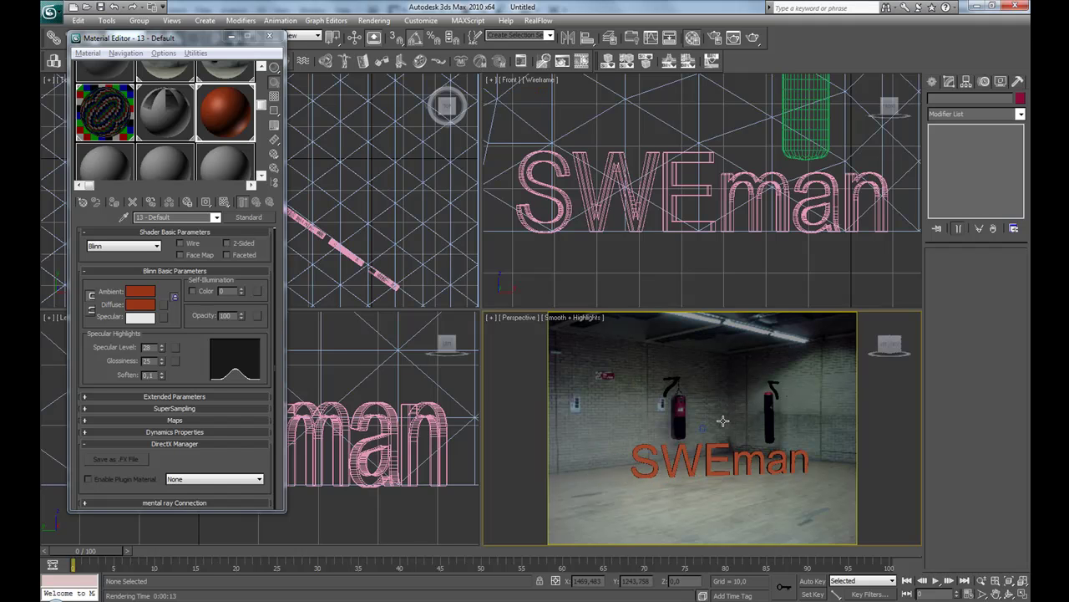
pyautogui.hotkey('ctrl', 'c')
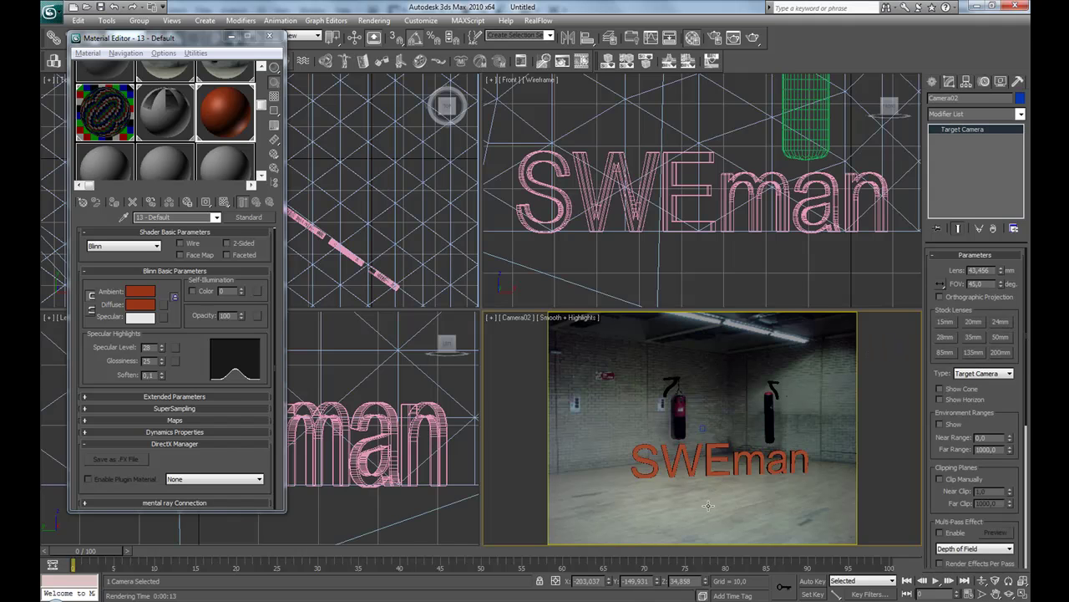
# With Auto Key on, move the new camera closer to the text at frame 50, to about X -152, Y -88.
pyautogui.click(812, 581)
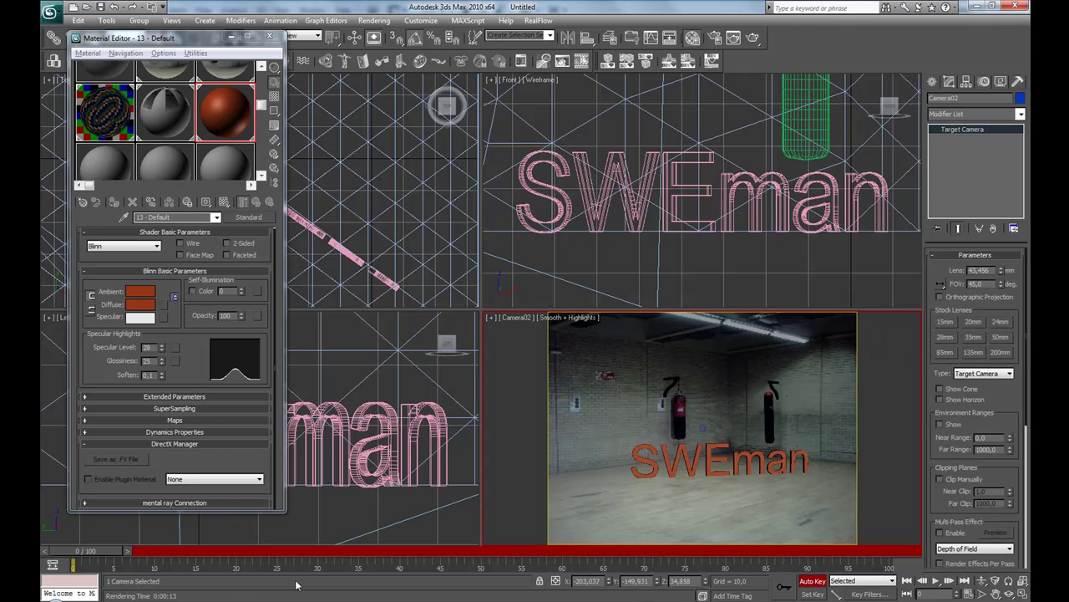
pyautogui.moveTo(99, 555); pyautogui.dragTo(493, 561)
pyautogui.click(269, 36)
pyautogui.scroll(-5, 337, 221)
pyautogui.scroll(-3, 336, 221)
pyautogui.moveTo(223, 232); pyautogui.dragTo(295, 207, button='middle')
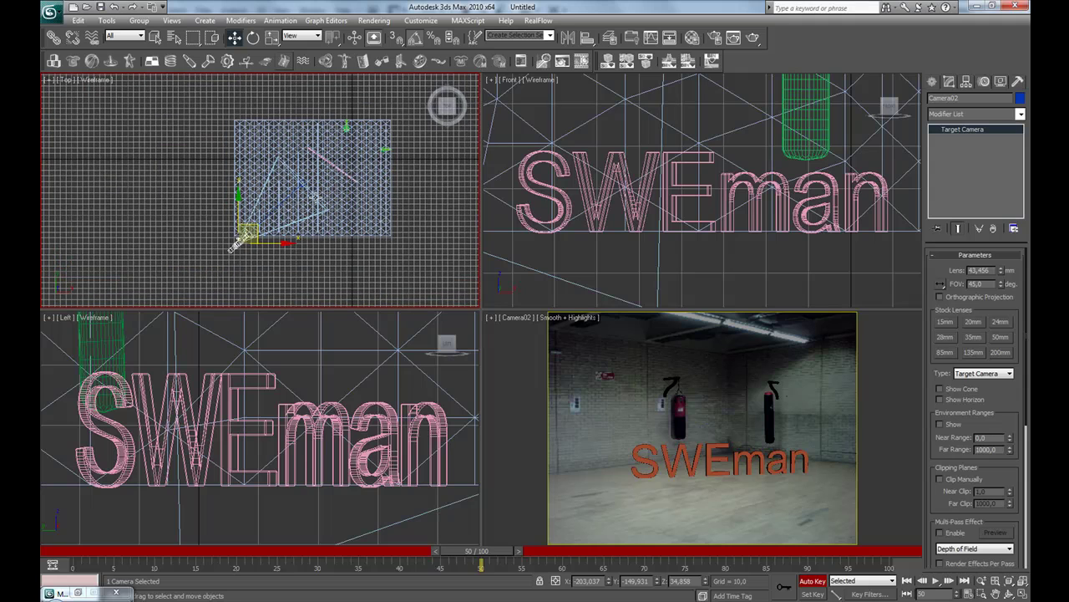
pyautogui.moveTo(255, 225); pyautogui.dragTo(275, 199)
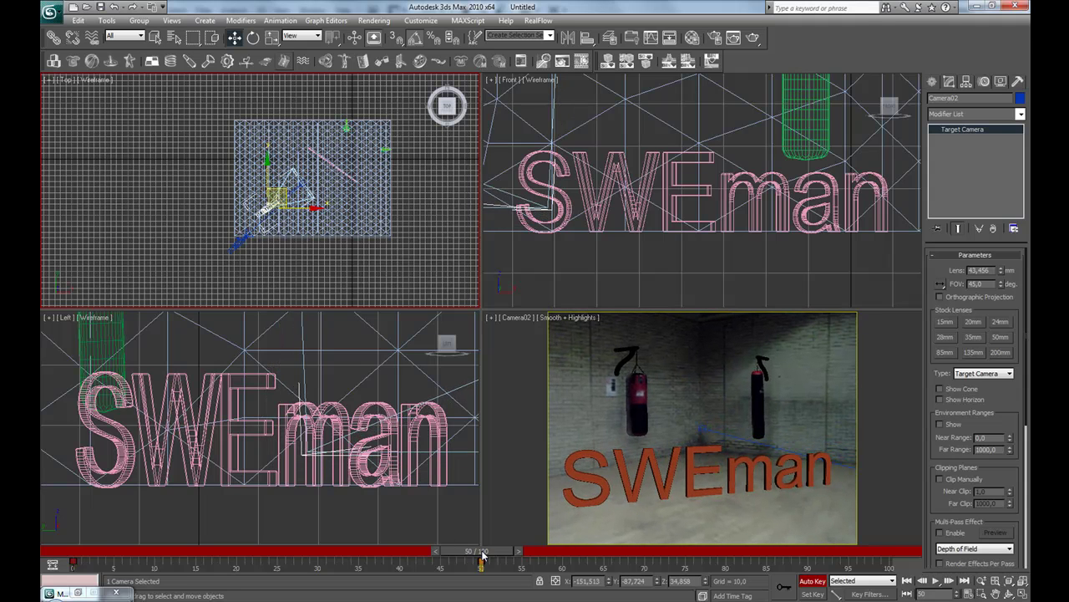
# Return the timeline to frame 0 and turn off Auto Key.
pyautogui.moveTo(482, 558); pyautogui.dragTo(78, 556)
pyautogui.press('w')
pyautogui.click(817, 581)
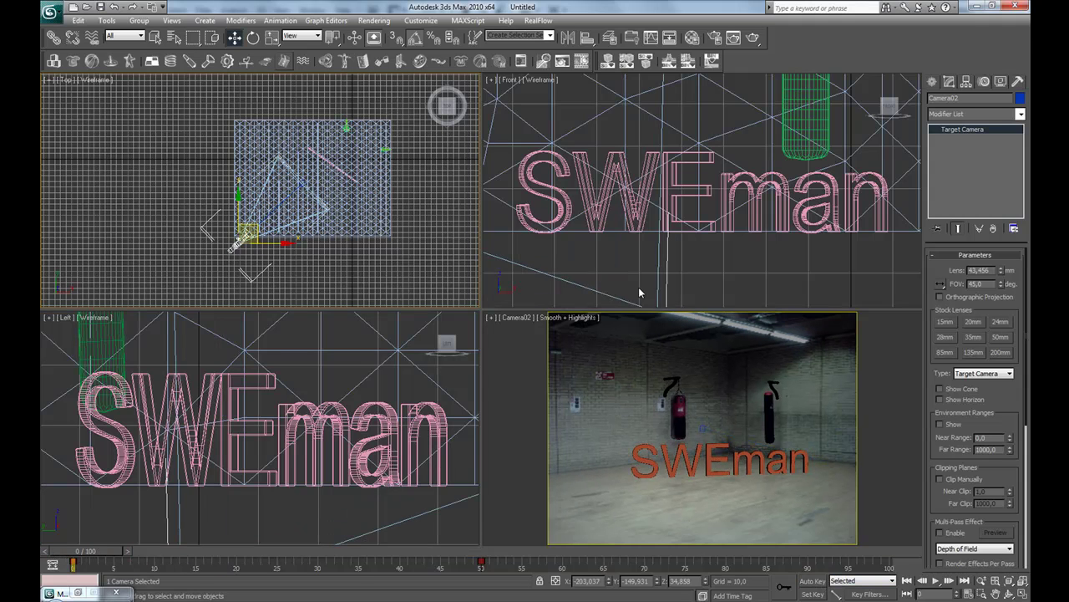
# Render a test image of the Camera02 view at frame 0, then close the render window.
pyautogui.click(756, 37)
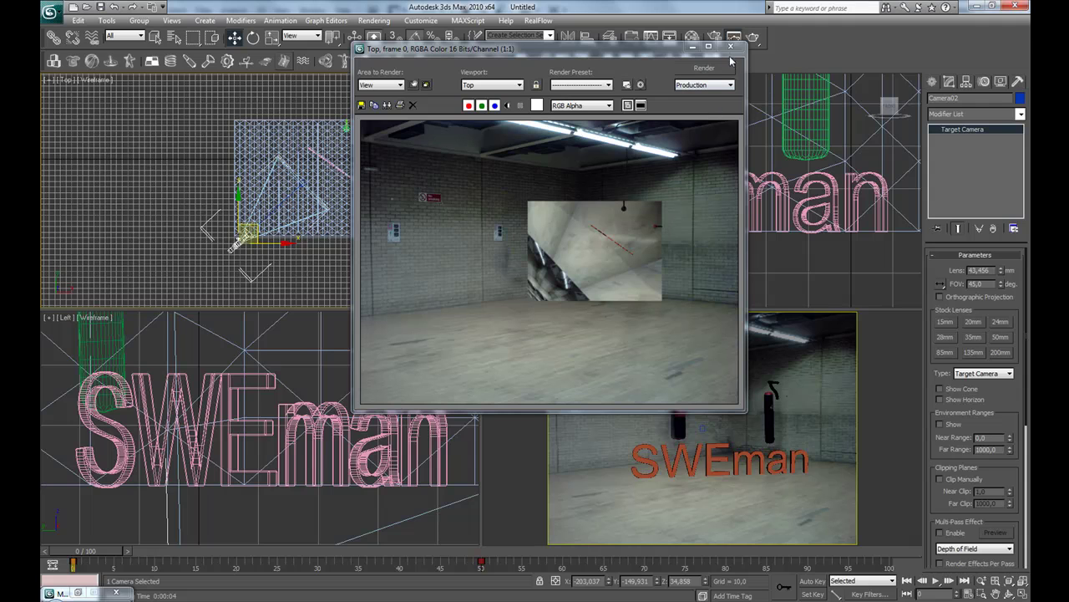
pyautogui.click(594, 85)
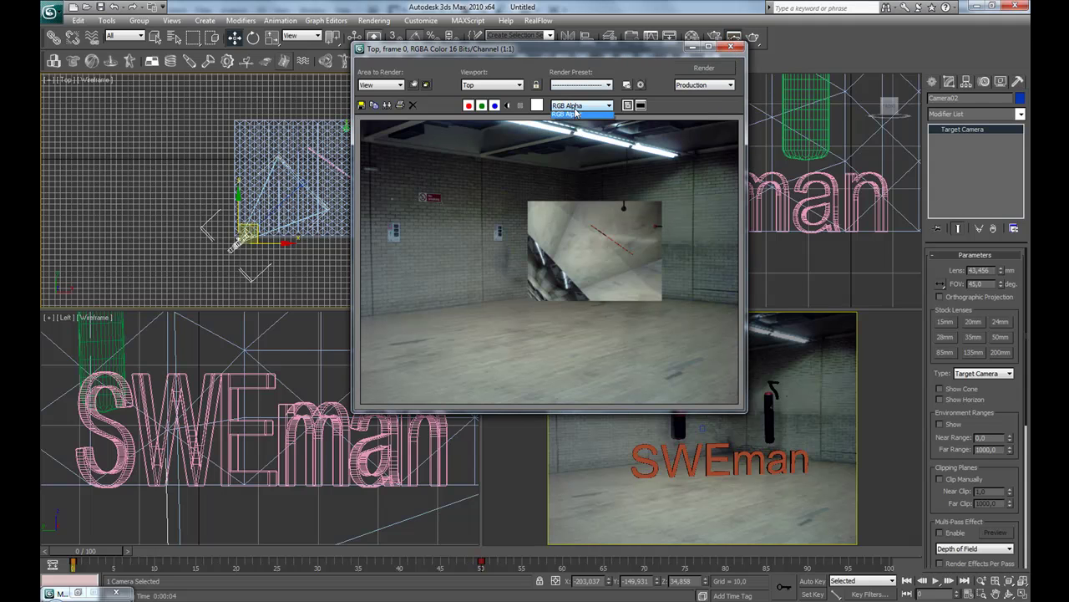
pyautogui.click(517, 85)
pyautogui.click(495, 118)
pyautogui.click(690, 74)
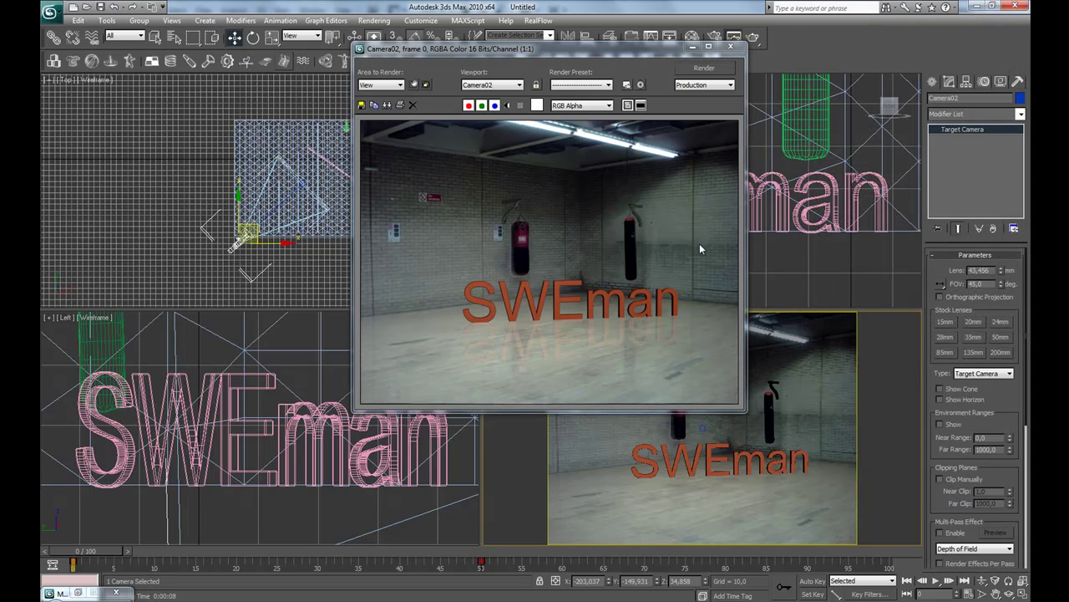
pyautogui.moveTo(682, 53); pyautogui.dragTo(611, 42)
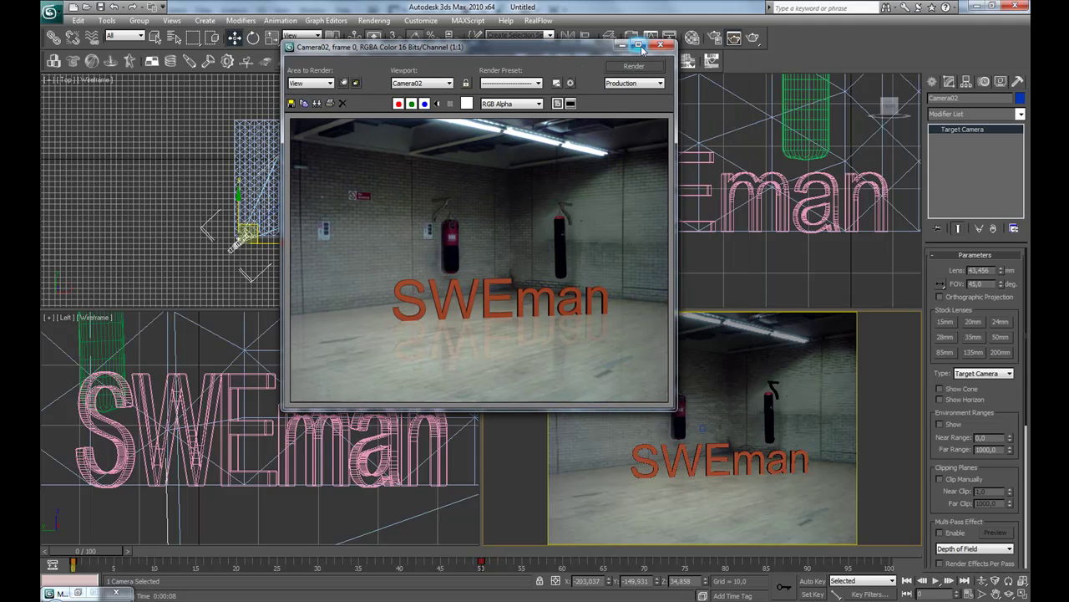
pyautogui.click(660, 36)
# In the render setup, choose a file output location and browse to the Rendered folder inside Camera Map on the desktop.
pyautogui.click(716, 40)
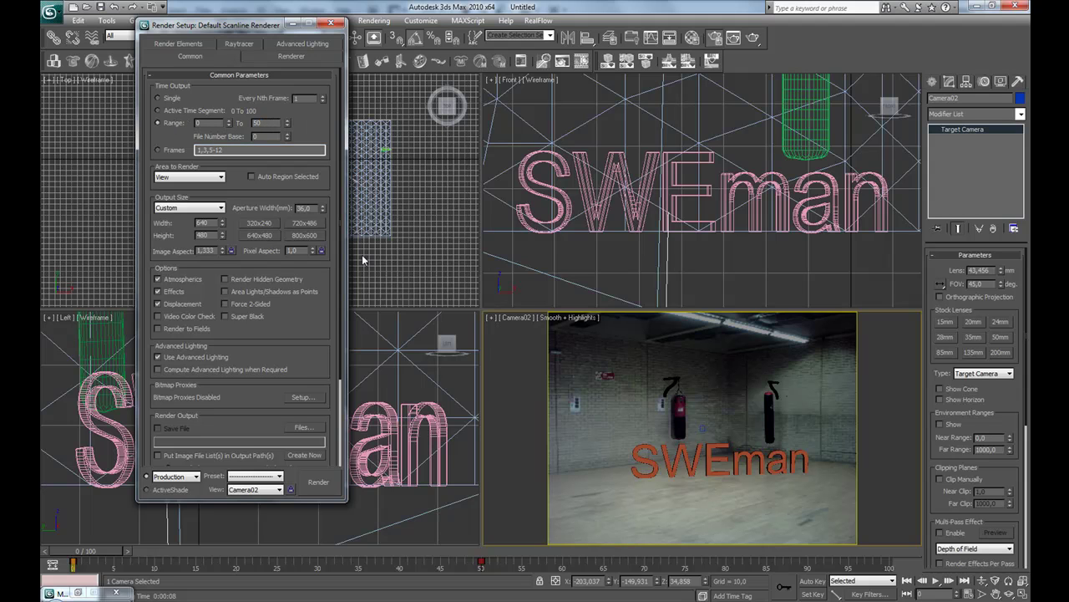
pyautogui.scroll(-2, 301, 323)
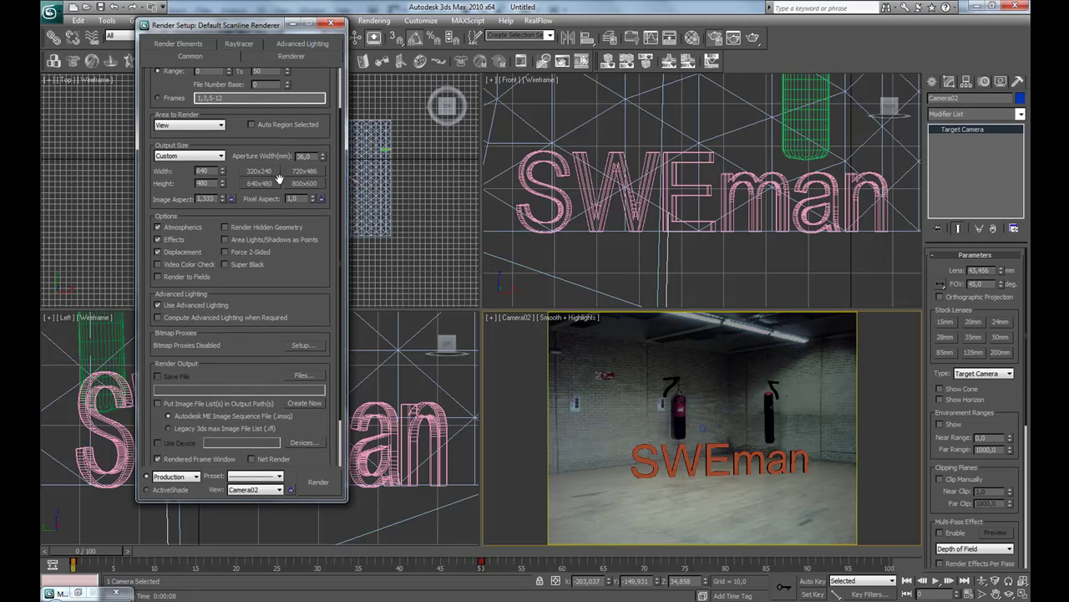
pyautogui.scroll(-2, 295, 251)
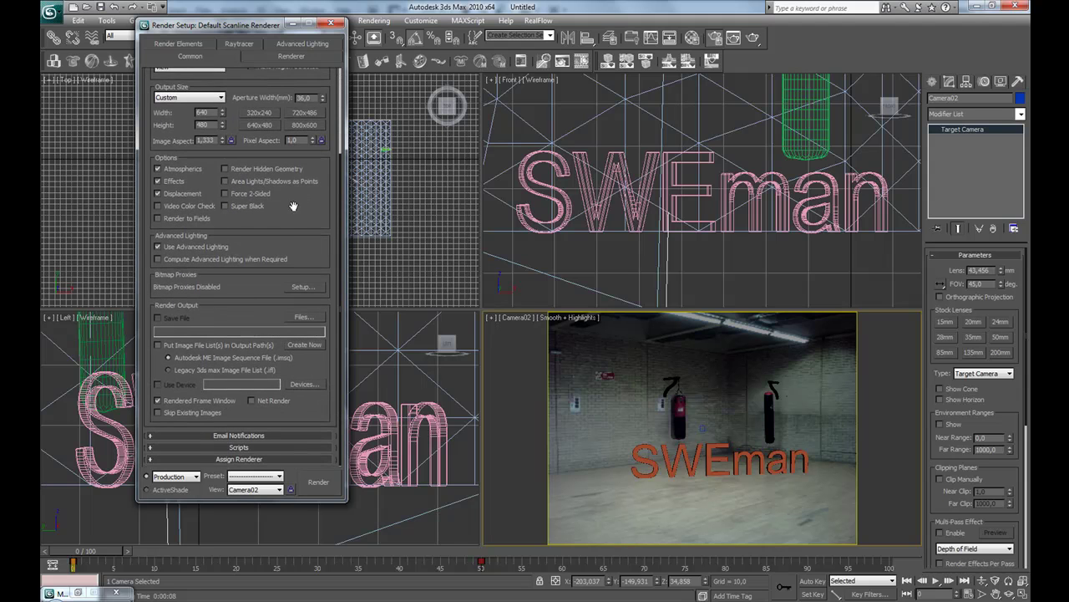
pyautogui.click(303, 317)
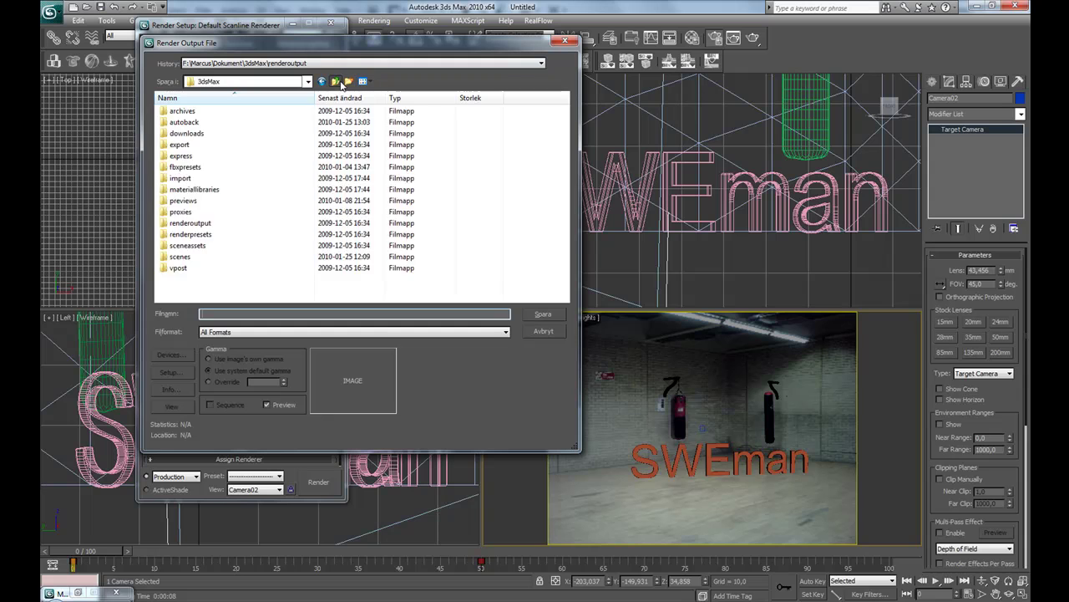
pyautogui.click(335, 81)
pyautogui.click(335, 81)
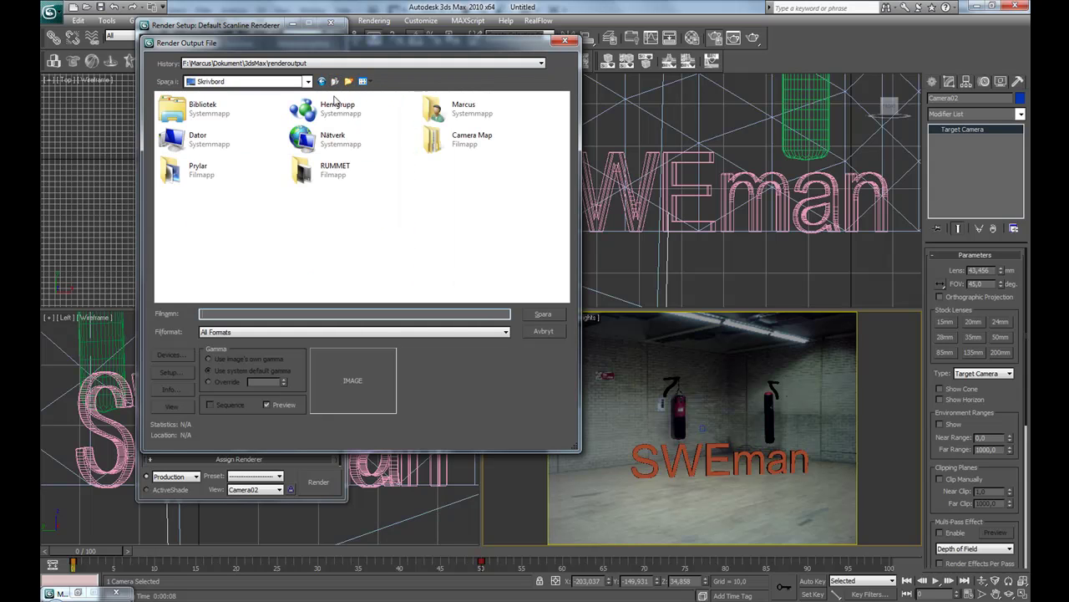
pyautogui.doubleClick(327, 171)
pyautogui.press('BackSpace')
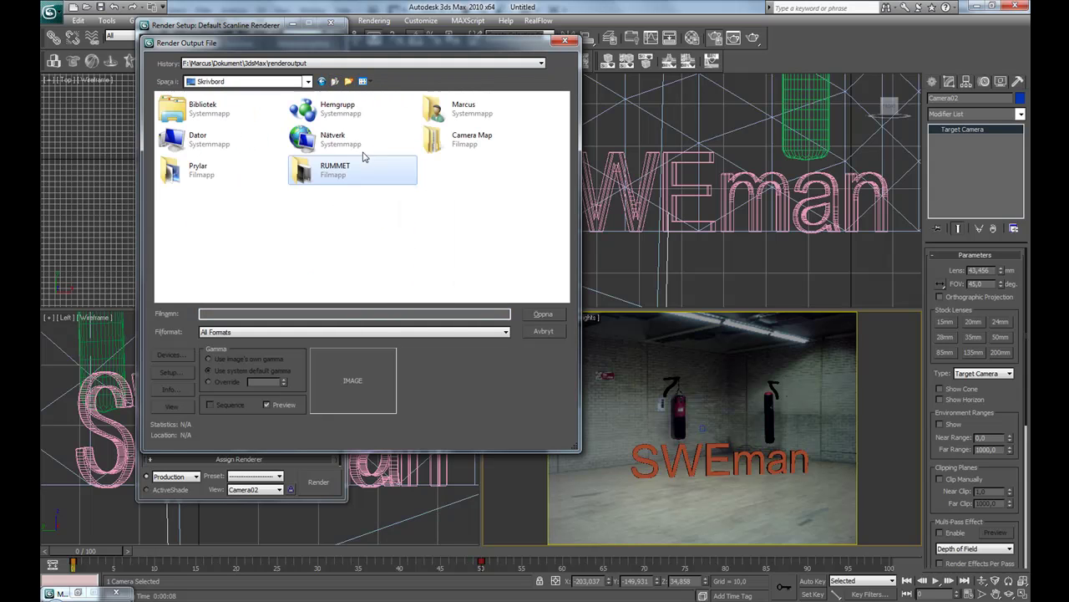
pyautogui.click(452, 145)
pyautogui.doubleClick(452, 146)
pyautogui.doubleClick(206, 123)
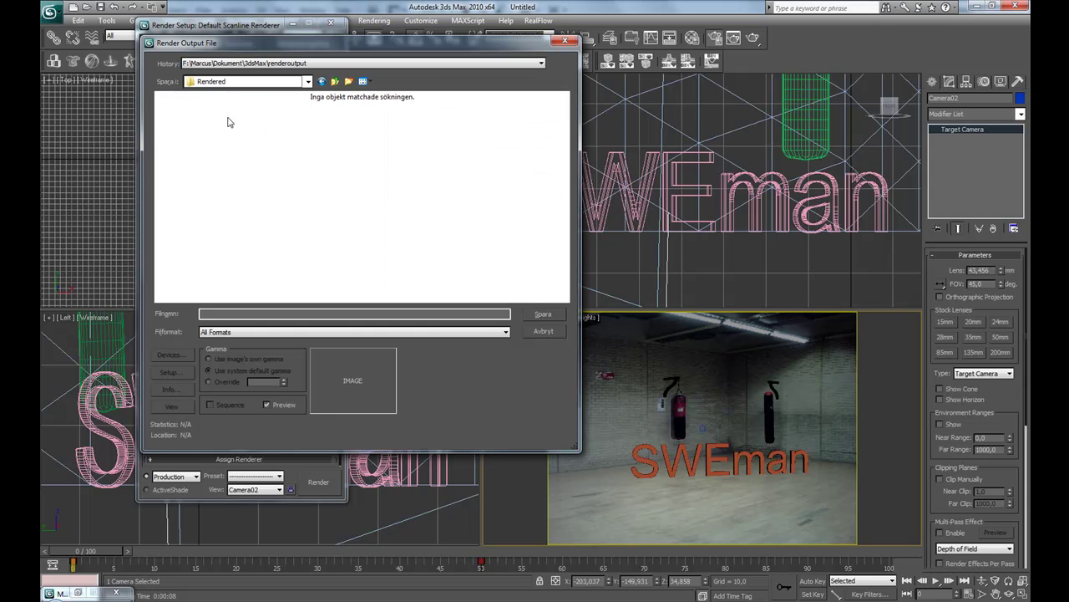
# Create a new folder named diffuse inside the Rendered folder and open it.
pyautogui.click(350, 81)
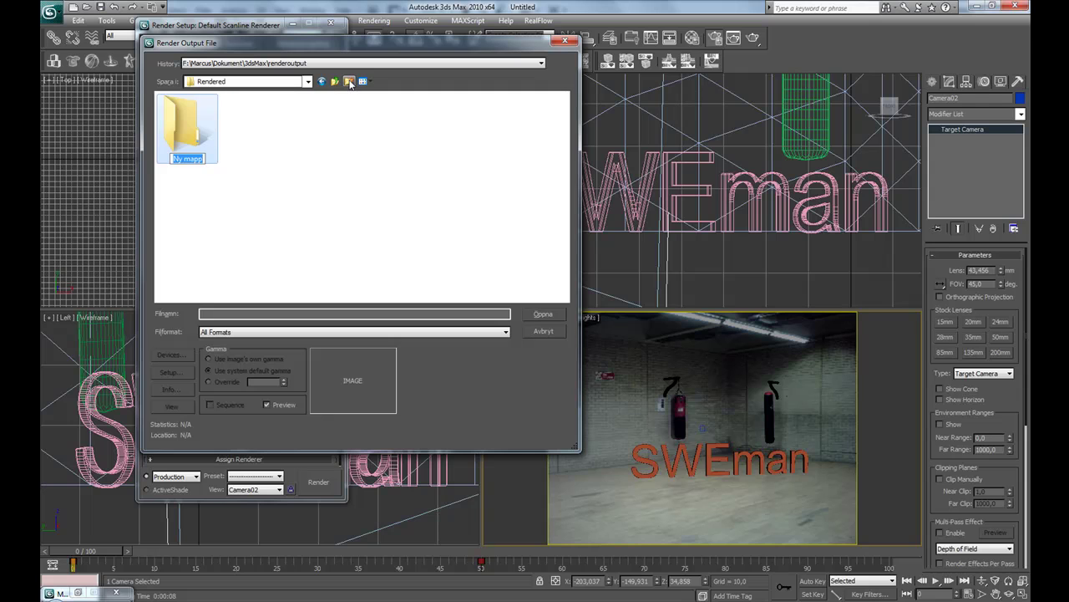
pyautogui.write('diffuse')
pyautogui.press('Return')
pyautogui.press('Return')
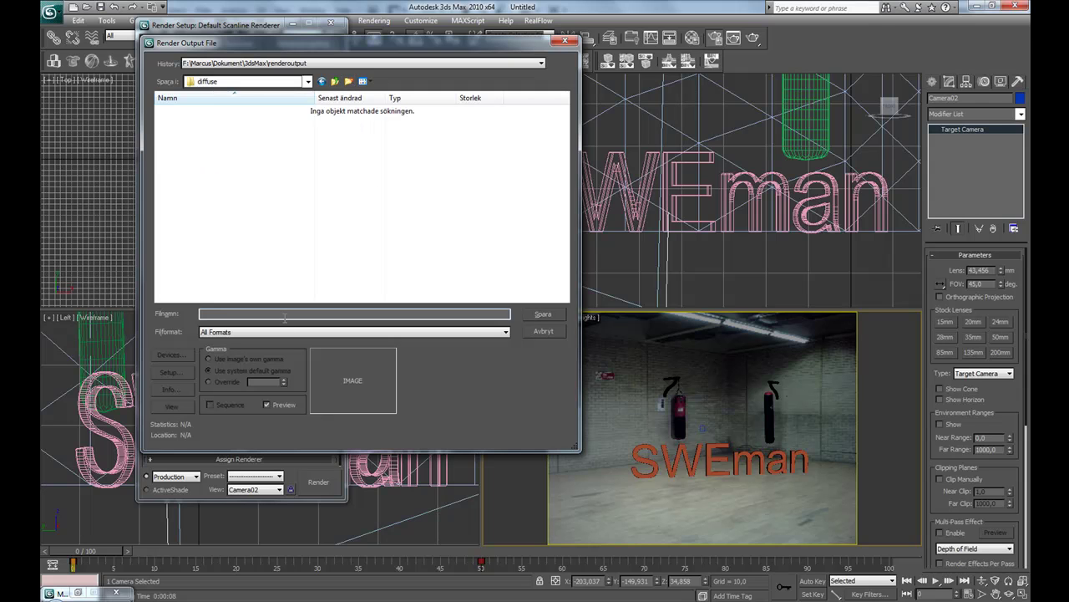
# Name the render output BG, set its format to PNG Image File, and save it with RGB 48 bit colour and alpha channel.
pyautogui.click(285, 315)
pyautogui.click(429, 331)
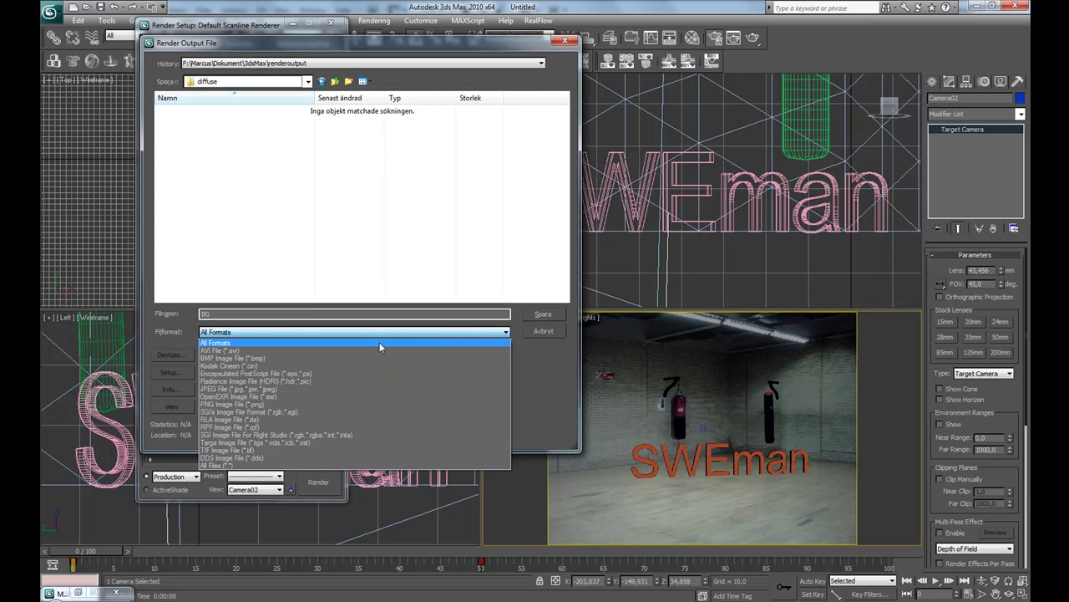
pyautogui.click(233, 404)
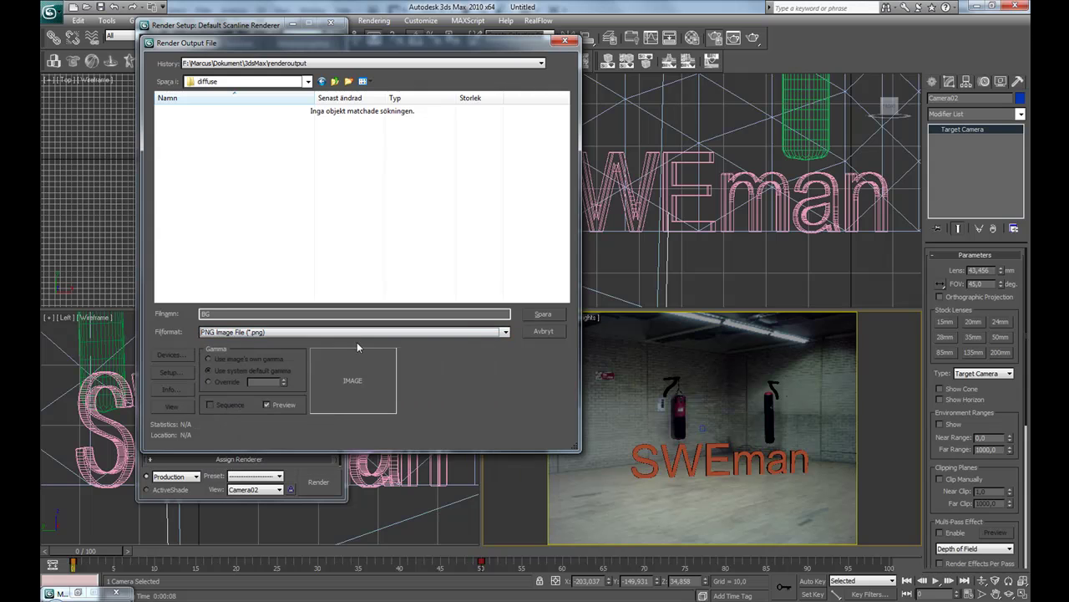
pyautogui.click(543, 315)
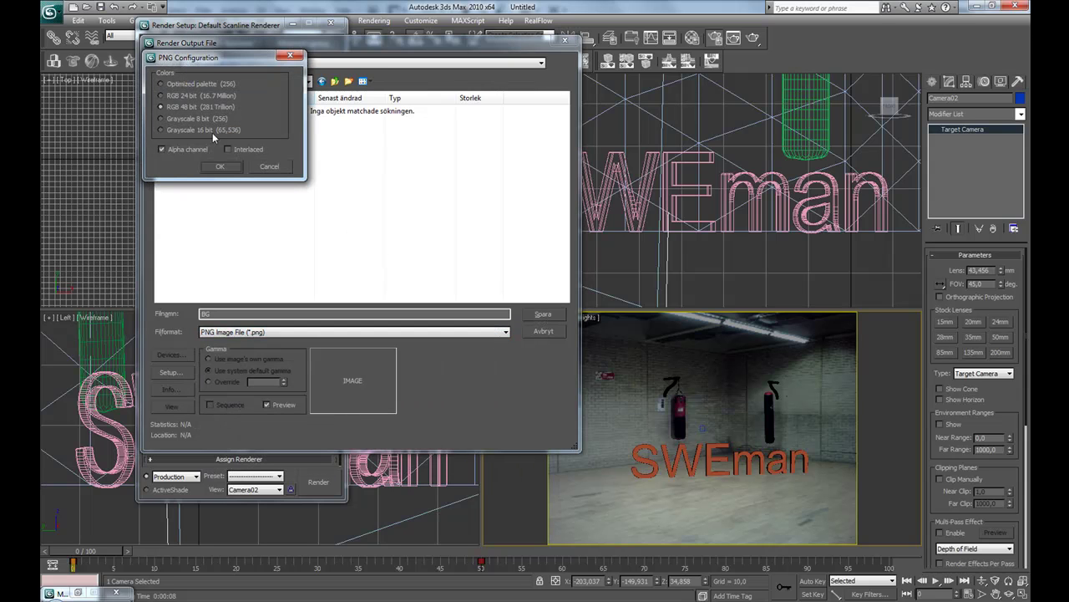
pyautogui.click(221, 167)
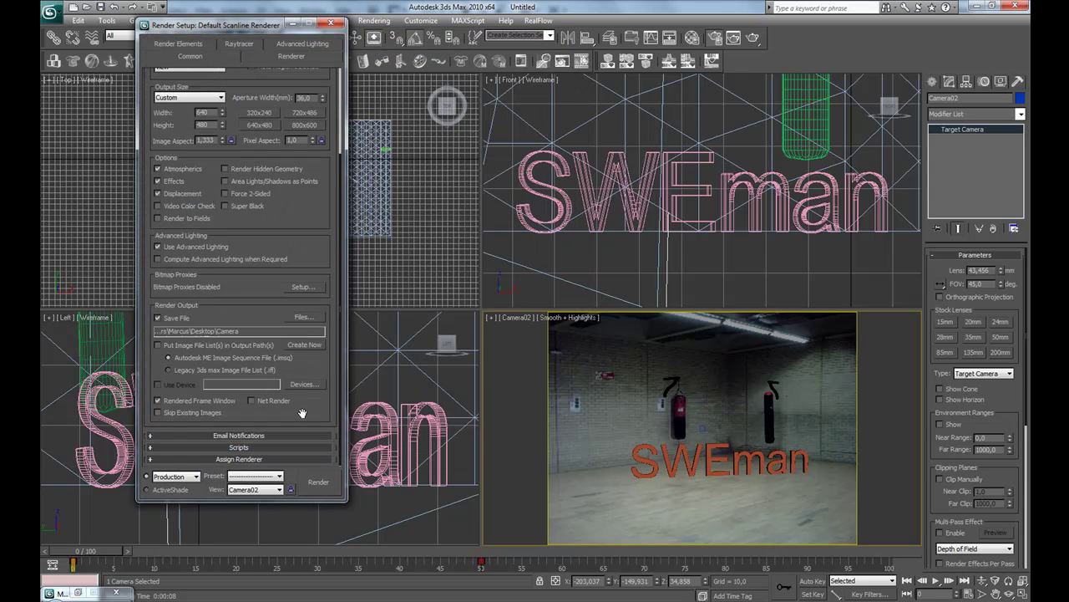
# Render frames 0 to 50 of the Camera02 view and close the render setup.
pyautogui.click(318, 482)
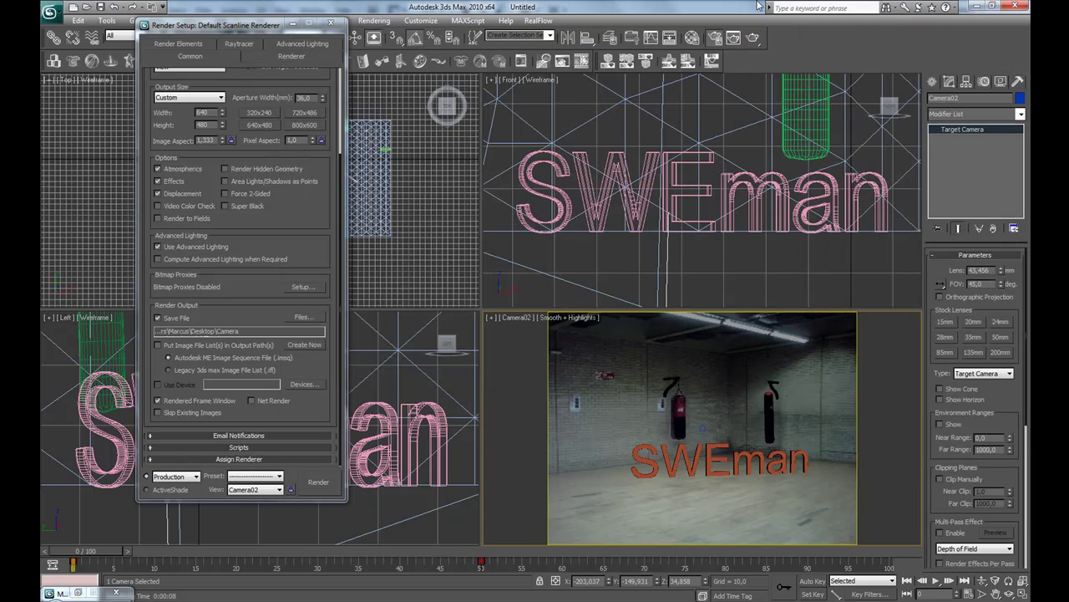
pyautogui.click(332, 23)
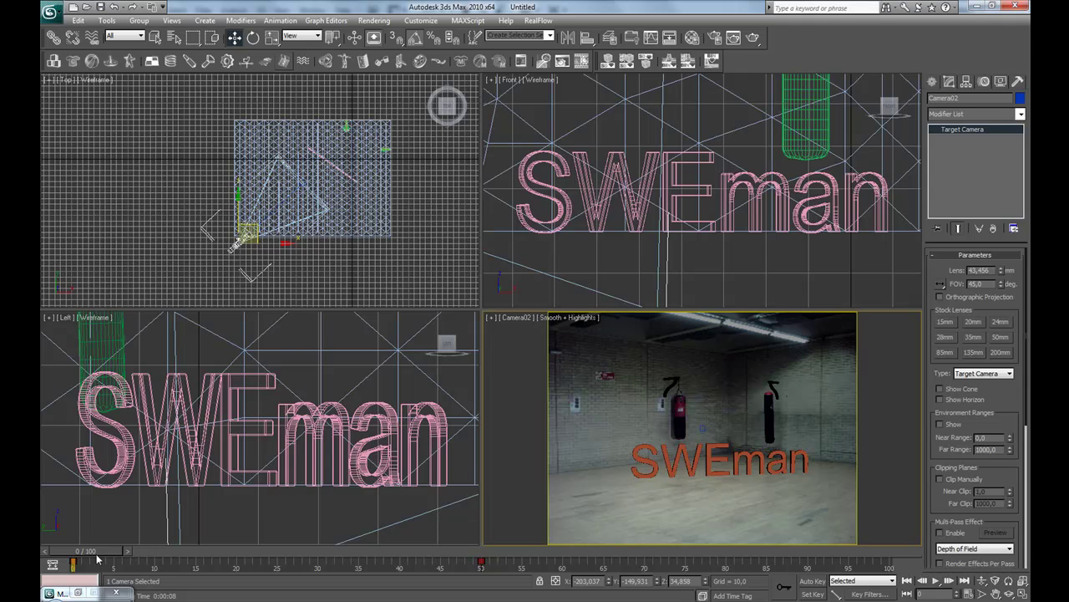
pyautogui.moveTo(97, 559); pyautogui.dragTo(67, 555)
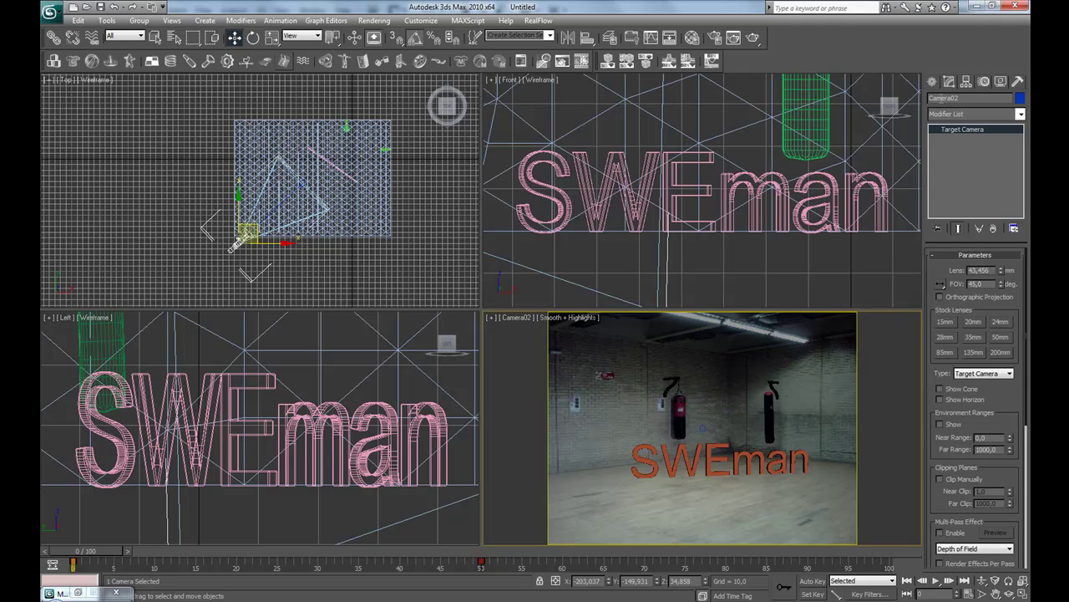
# Create a standard Omni light on the floor in front of the SWEman text, at about X -77, Y -59.
pyautogui.click(934, 83)
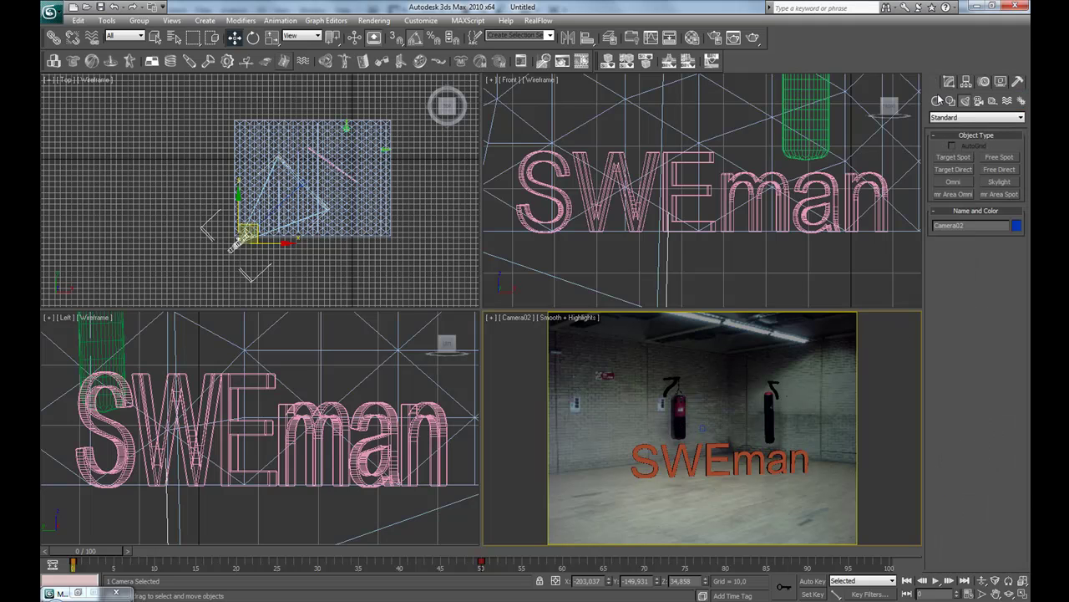
pyautogui.click(954, 181)
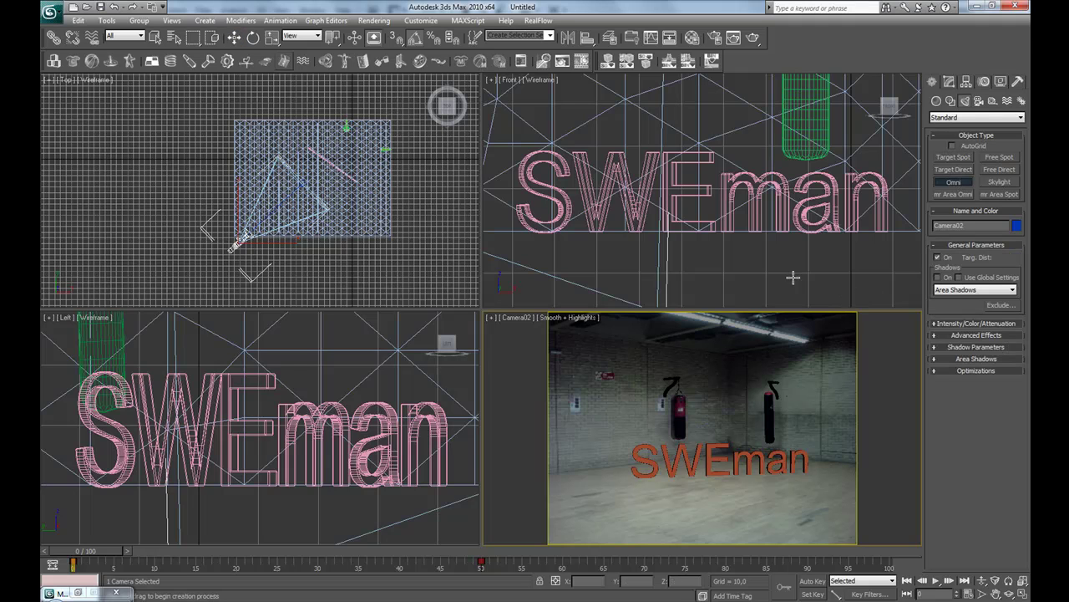
pyautogui.click(748, 498)
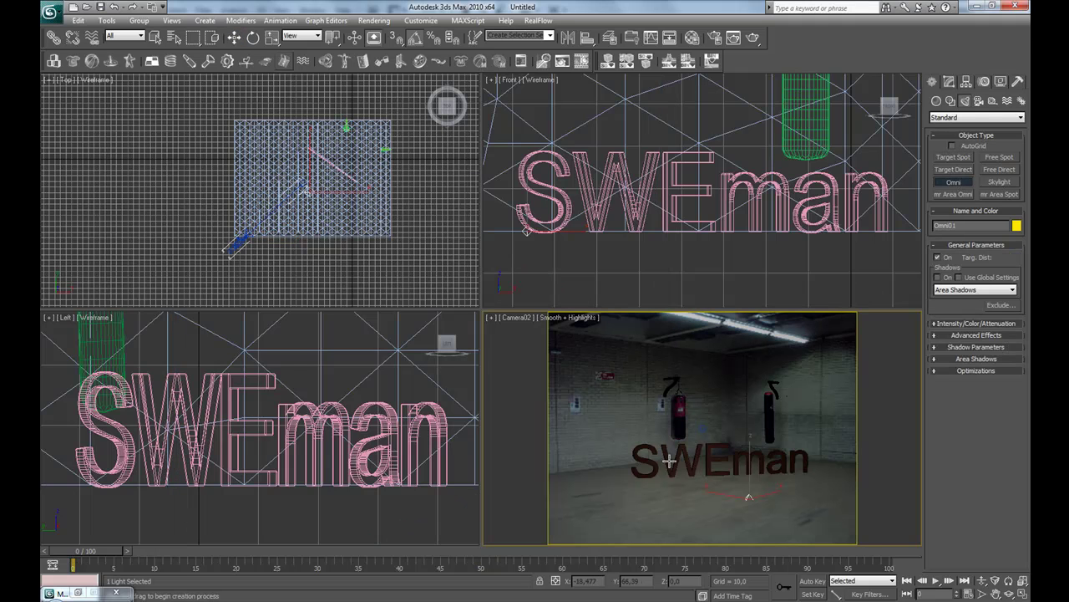
# Switch from the camera to a Perspective view and move the omni light up to the ceiling lamp, at about X -77, Y 0.
pyautogui.press('p')
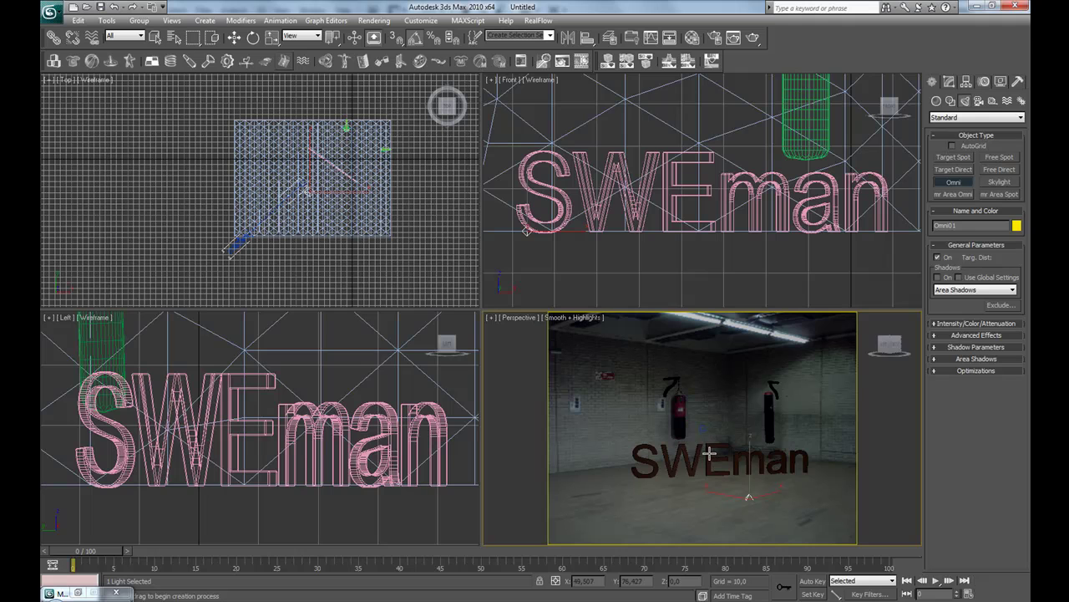
pyautogui.moveTo(698, 451); pyautogui.dragTo(752, 453, button='middle')
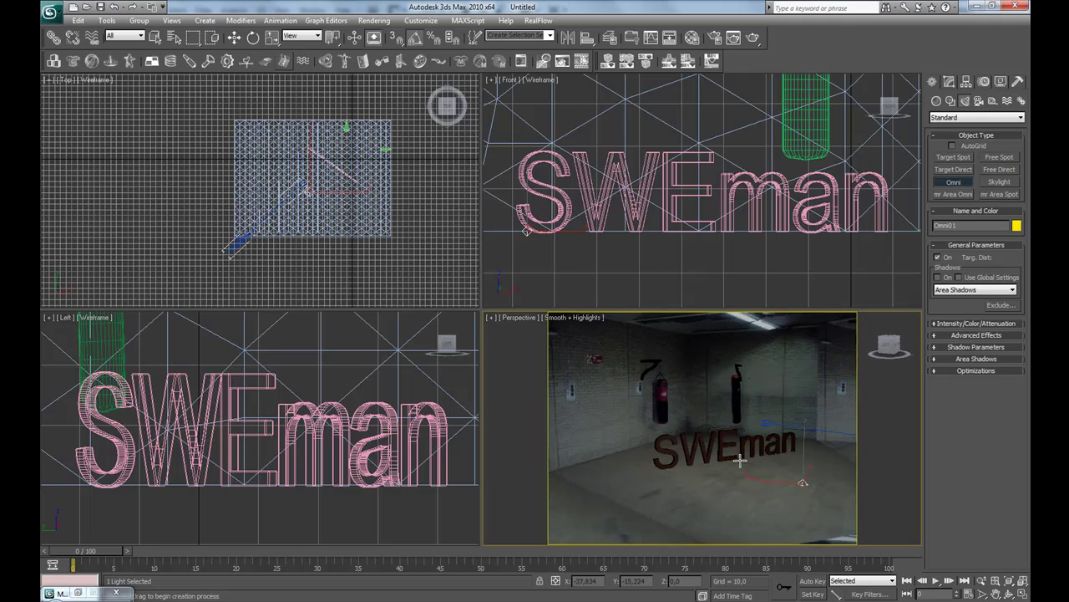
pyautogui.keyDown('alt'); pyautogui.moveTo(753, 459); pyautogui.dragTo(752, 484, button='middle'); pyautogui.keyUp('alt')
pyautogui.scroll(-3, 749, 473)
pyautogui.rightClick(747, 472)
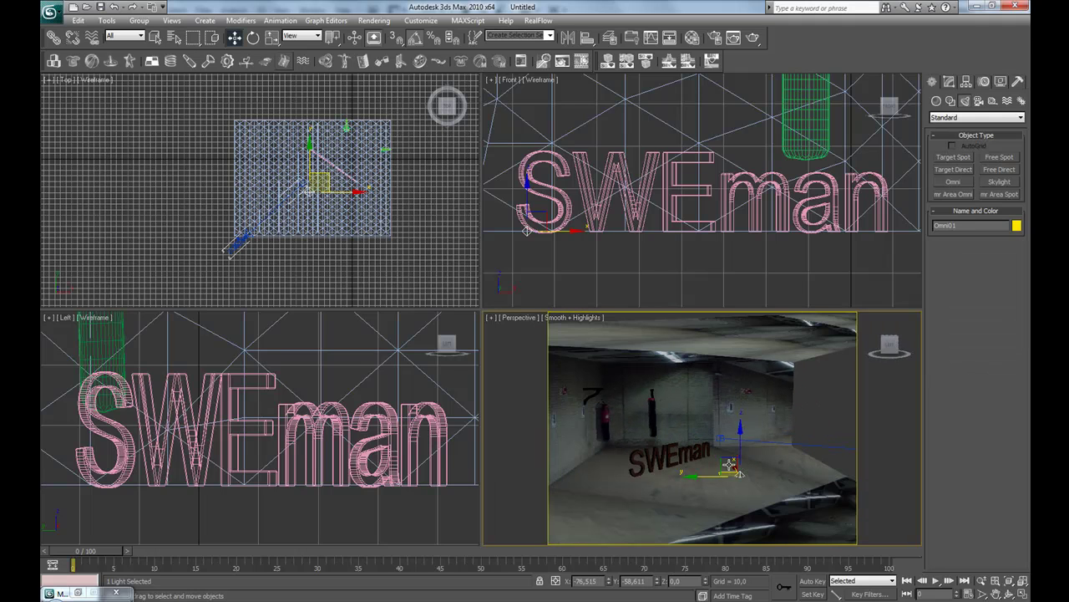
pyautogui.moveTo(728, 457); pyautogui.dragTo(651, 333)
pyautogui.keyDown('alt'); pyautogui.moveTo(652, 334); pyautogui.dragTo(651, 383, button='middle'); pyautogui.keyUp('alt')
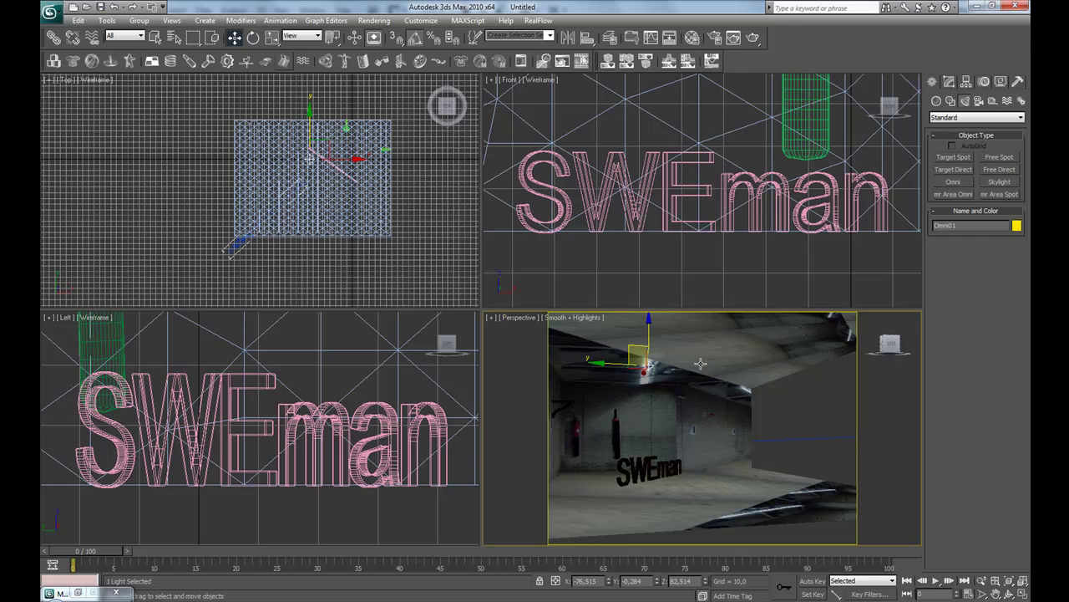
# Clone the omni light twice in a row along the ceiling lamp, with the last copy at about X -2, Y -8.
pyautogui.scroll(6, 322, 163)
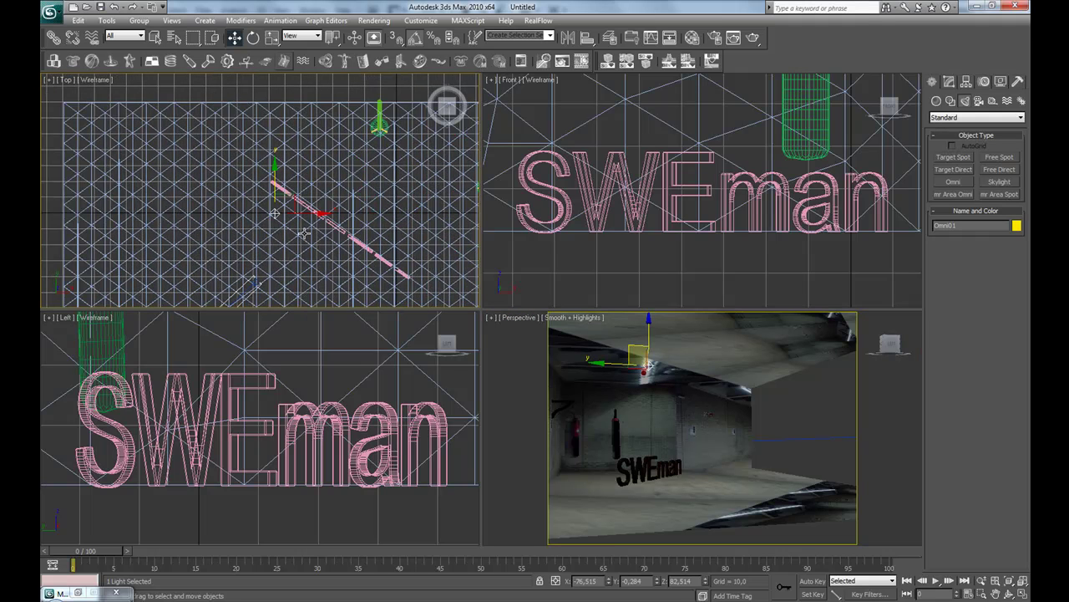
pyautogui.keyDown('shift'); pyautogui.moveTo(274, 213); pyautogui.dragTo(346, 214); pyautogui.keyUp('shift')
pyautogui.click(565, 312)
pyautogui.click(537, 356)
# Select all three omni lights and move them together along the lamp, bringing the first one to about X -44.
pyautogui.keyDown('alt'); pyautogui.moveTo(701, 427); pyautogui.dragTo(644, 430, button='middle'); pyautogui.keyUp('alt')
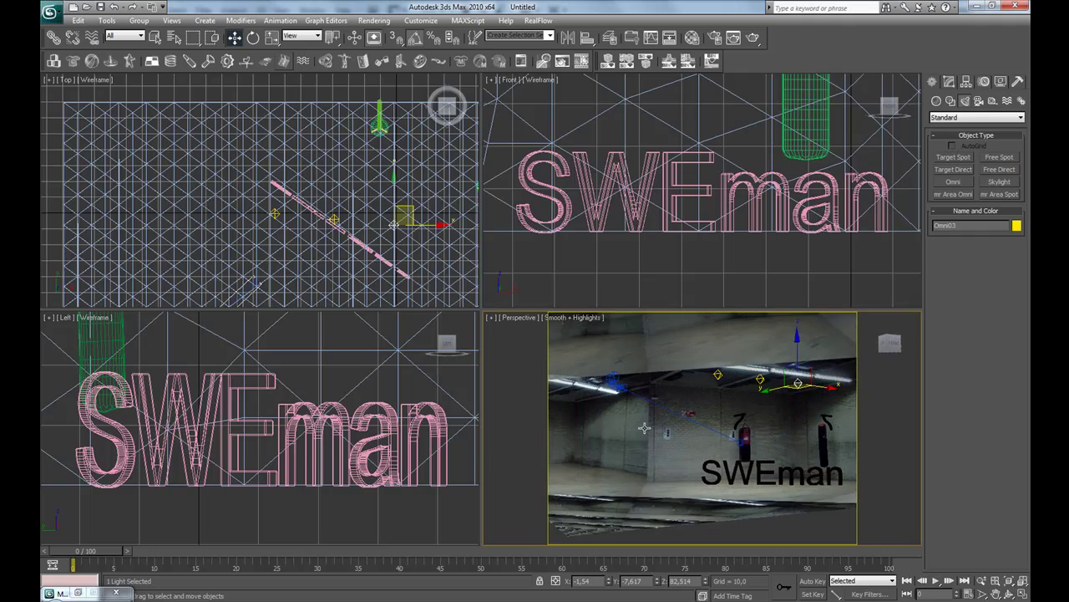
pyautogui.moveTo(745, 396); pyautogui.dragTo(541, 421, button='middle')
pyautogui.keyDown('alt'); pyautogui.moveTo(696, 418); pyautogui.dragTo(654, 427, button='middle'); pyautogui.keyUp('alt')
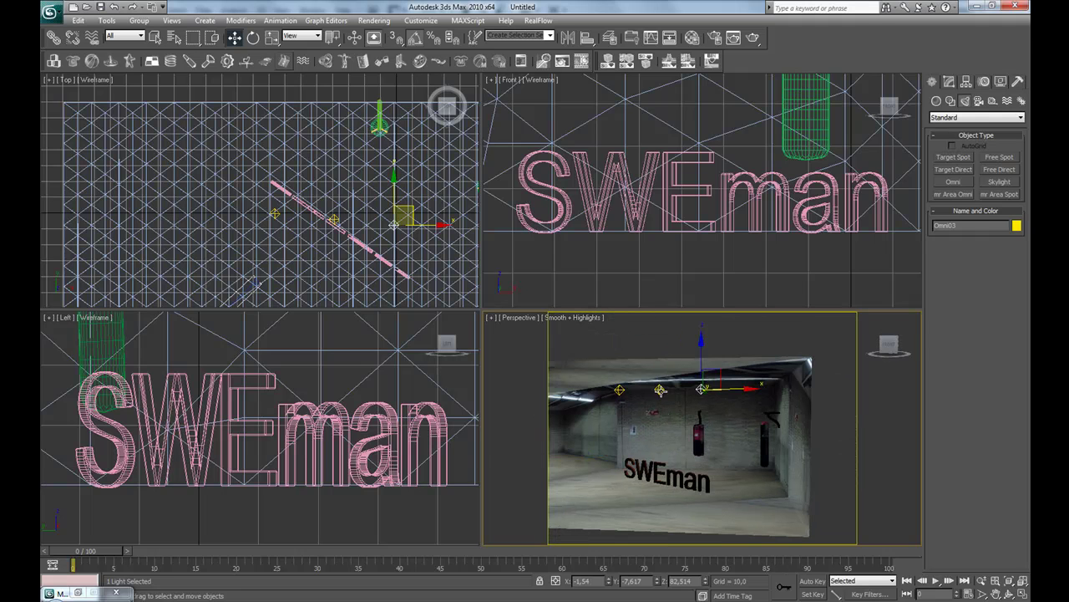
pyautogui.keyDown('ctrl'); pyautogui.click(622, 391); pyautogui.keyUp('ctrl')
pyautogui.keyDown('ctrl'); pyautogui.click(618, 390); pyautogui.keyUp('ctrl')
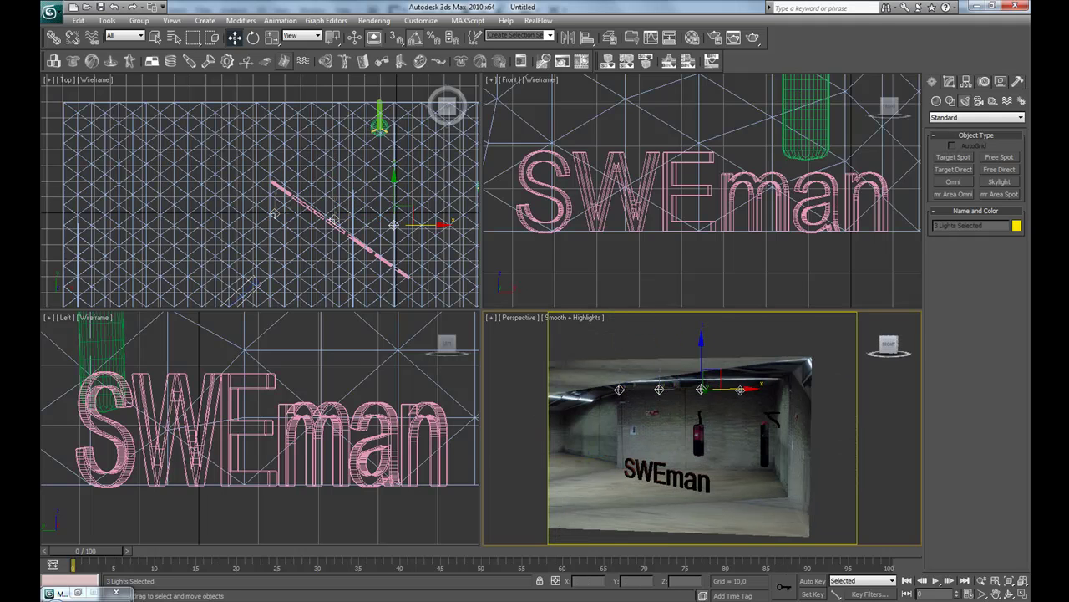
pyautogui.moveTo(741, 389); pyautogui.dragTo(779, 391)
pyautogui.keyDown('alt'); pyautogui.moveTo(760, 390); pyautogui.dragTo(654, 387, button='middle'); pyautogui.keyUp('alt')
pyautogui.moveTo(612, 369); pyautogui.dragTo(610, 375)
pyautogui.keyDown('alt'); pyautogui.moveTo(610, 376); pyautogui.dragTo(819, 375, button='middle'); pyautogui.keyUp('alt')
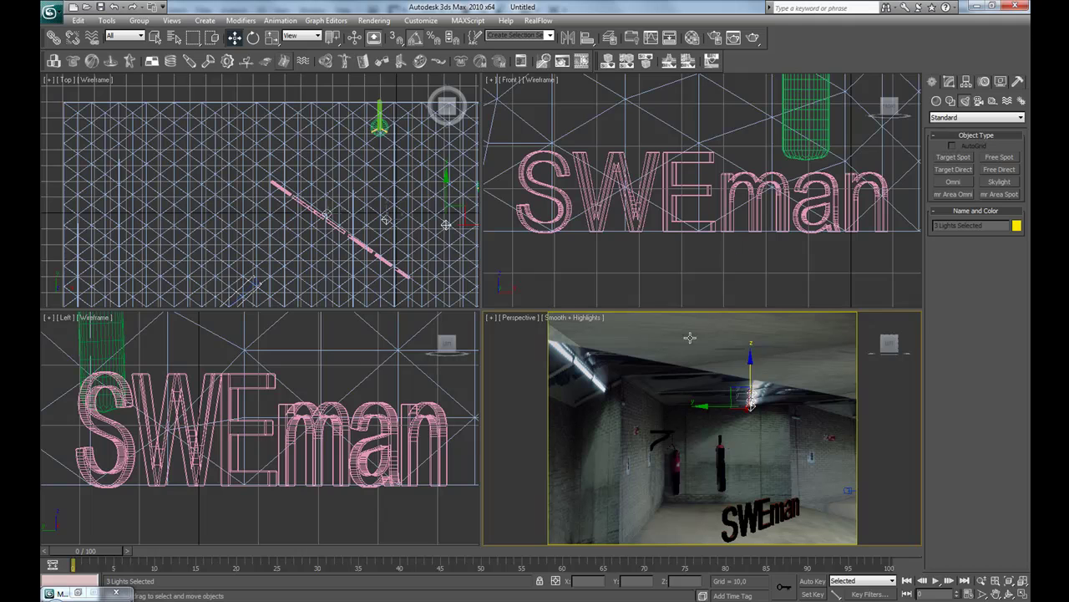
# Delete the two cloned omni lights, keeping only the first one.
pyautogui.scroll(5, 749, 430)
pyautogui.click(750, 434)
pyautogui.click(626, 398)
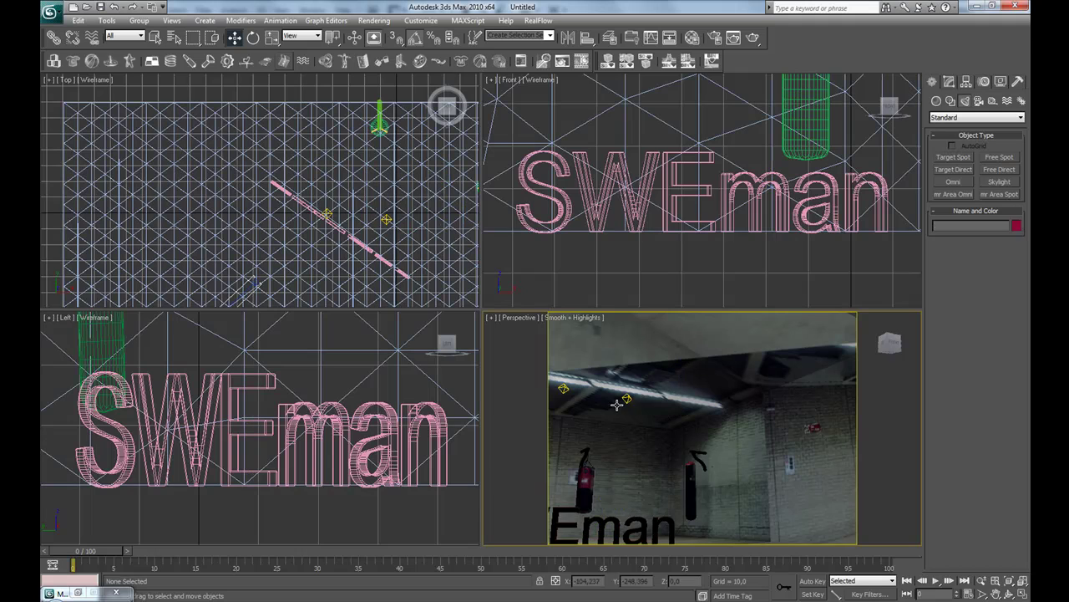
# Clone the remaining omni light twice with wider spacing along the lamp, with the last copy at about X 53, Y -11.
pyautogui.click(564, 388)
pyautogui.click(360, 207)
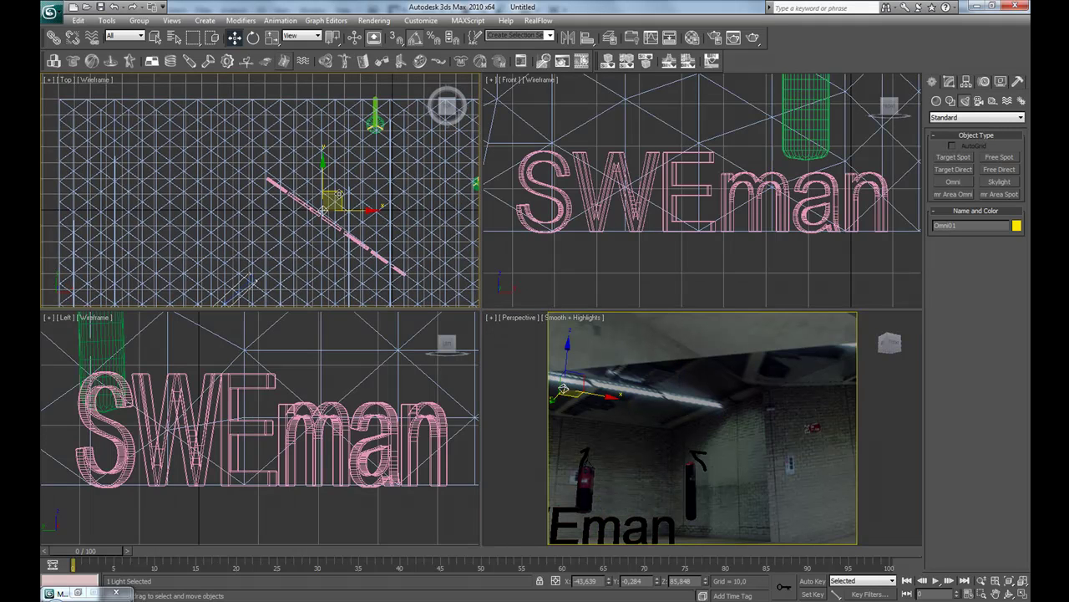
pyautogui.moveTo(362, 208)
pyautogui.mouseDown()
pyautogui.moveTo(394, 206)
pyautogui.moveTo(399, 219)
pyautogui.mouseUp()
pyautogui.click(566, 312)
pyautogui.click(536, 356)
pyautogui.keyDown('alt'); pyautogui.moveTo(688, 461); pyautogui.dragTo(789, 406, button='middle'); pyautogui.keyUp('alt')
# Turn on shadows for the last omni light, using Area Shadows.
pyautogui.click(950, 82)
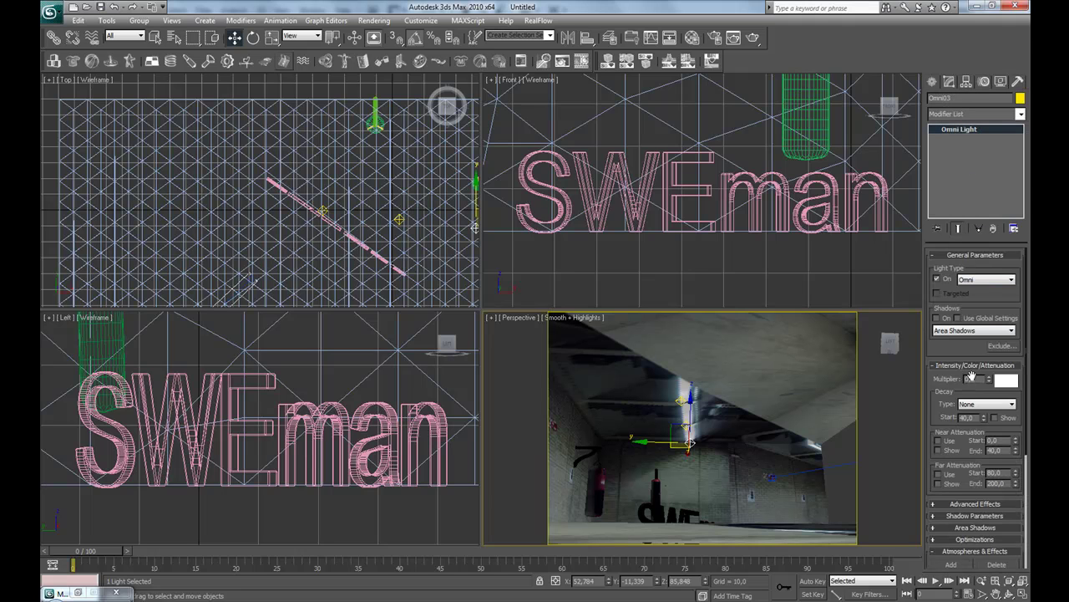
pyautogui.scroll(-3, 973, 386)
pyautogui.scroll(3, 960, 304)
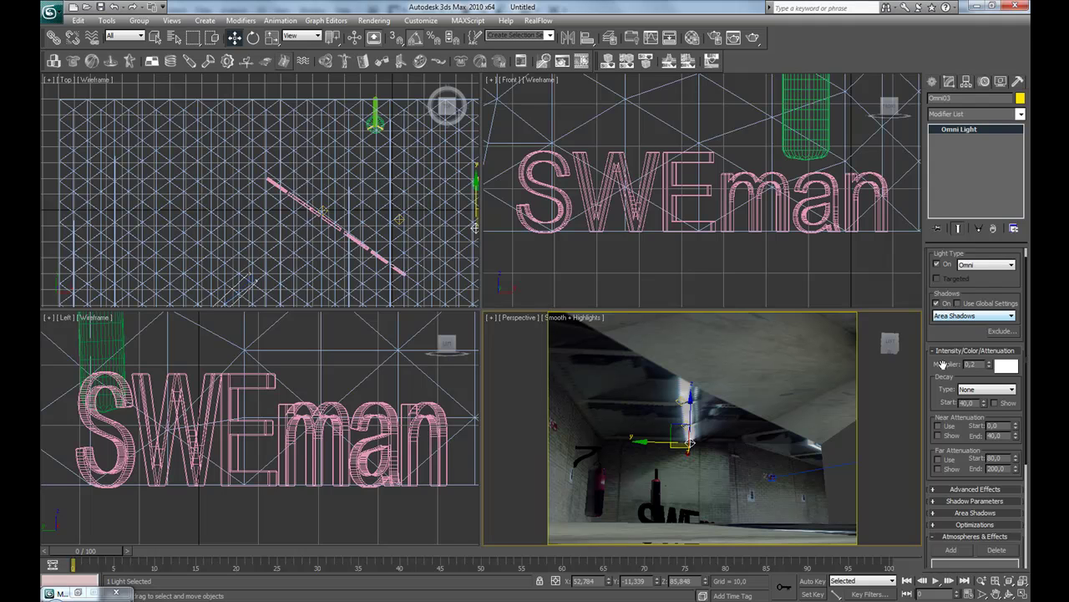
pyautogui.scroll(-3, 944, 304)
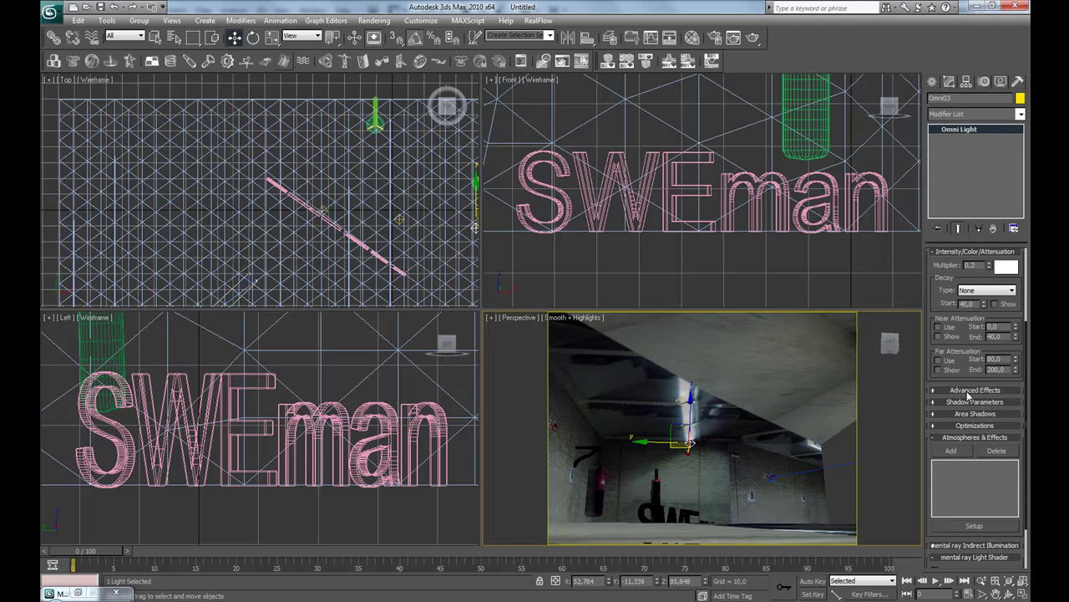
pyautogui.scroll(-1, 958, 377)
# Select the room plane and make an unused material slot a new Matte/Shadow material.
pyautogui.keyDown('alt'); pyautogui.moveTo(732, 455); pyautogui.dragTo(707, 474, button='middle'); pyautogui.keyUp('alt')
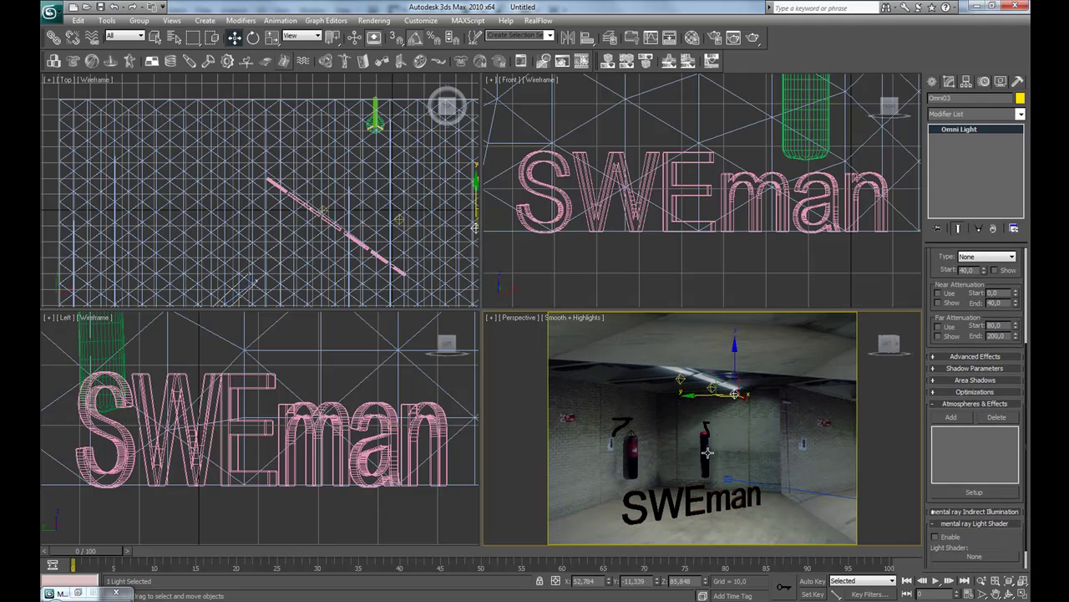
pyautogui.click(535, 413)
pyautogui.press('m')
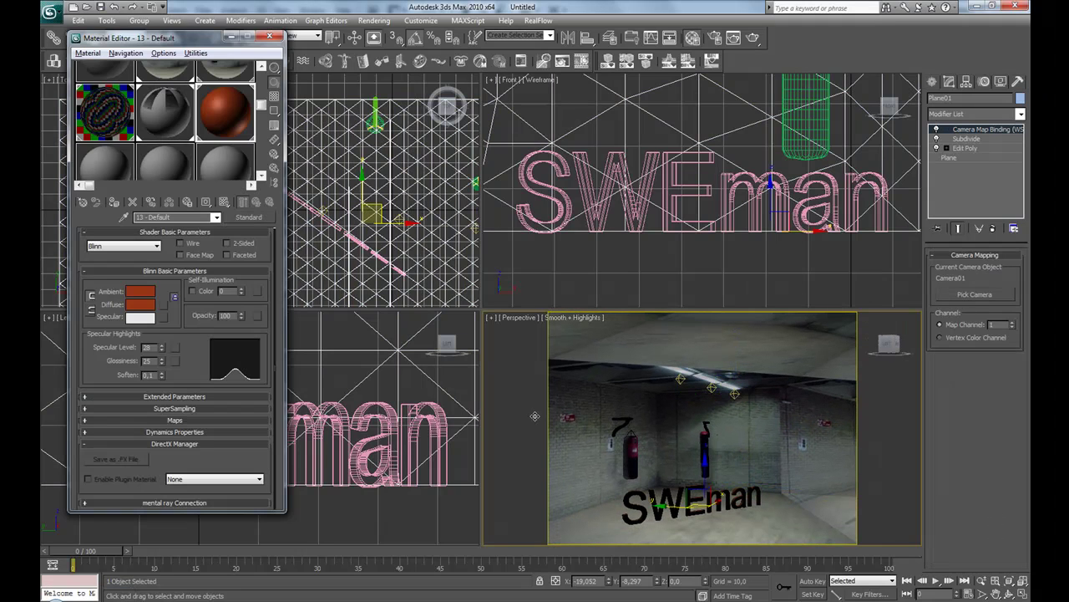
pyautogui.click(97, 160)
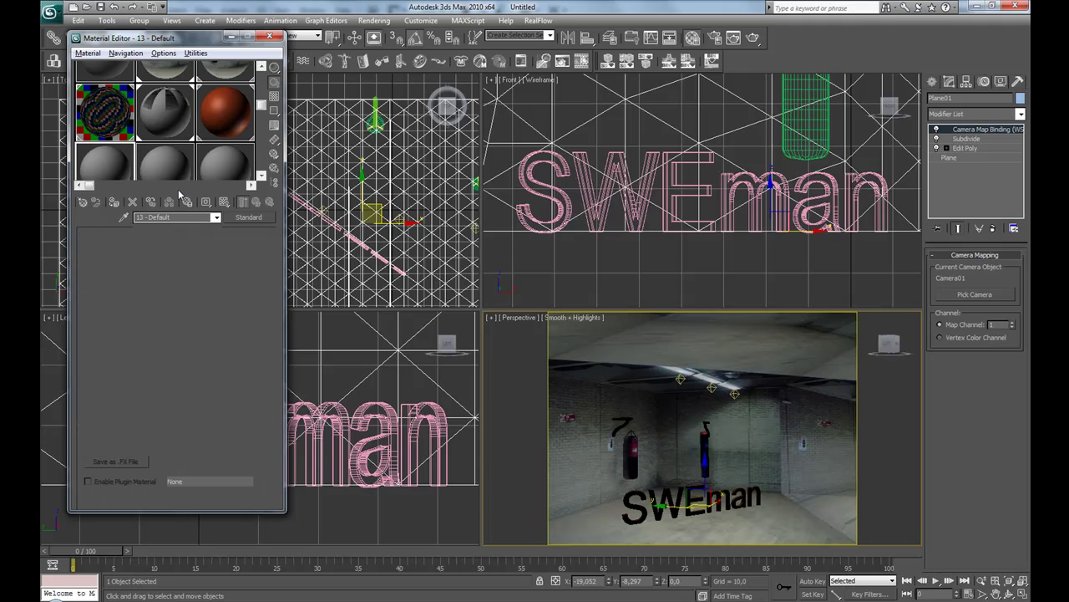
pyautogui.click(248, 217)
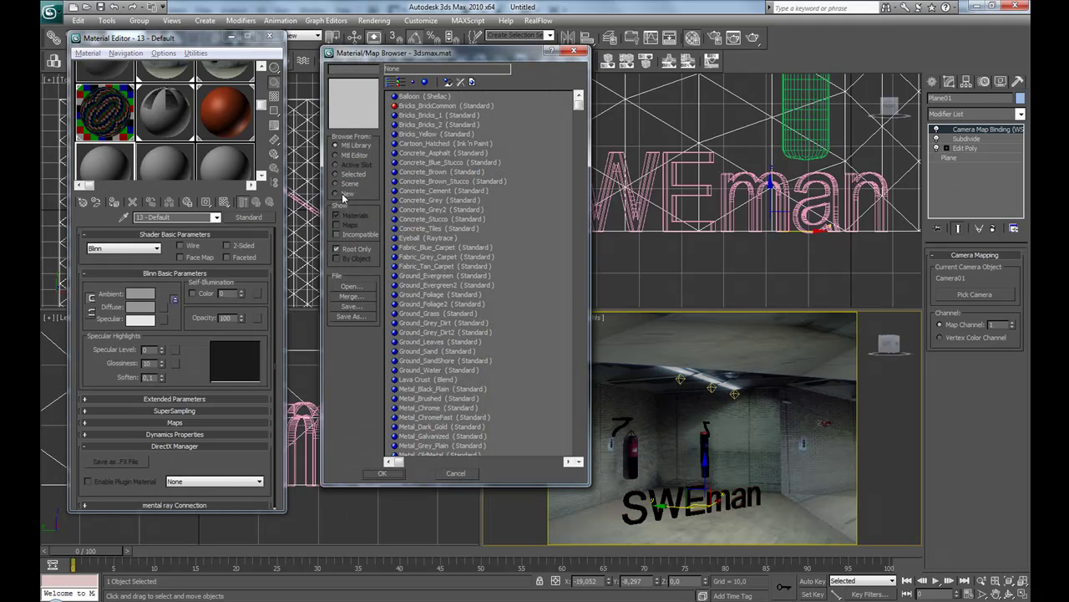
pyautogui.click(341, 194)
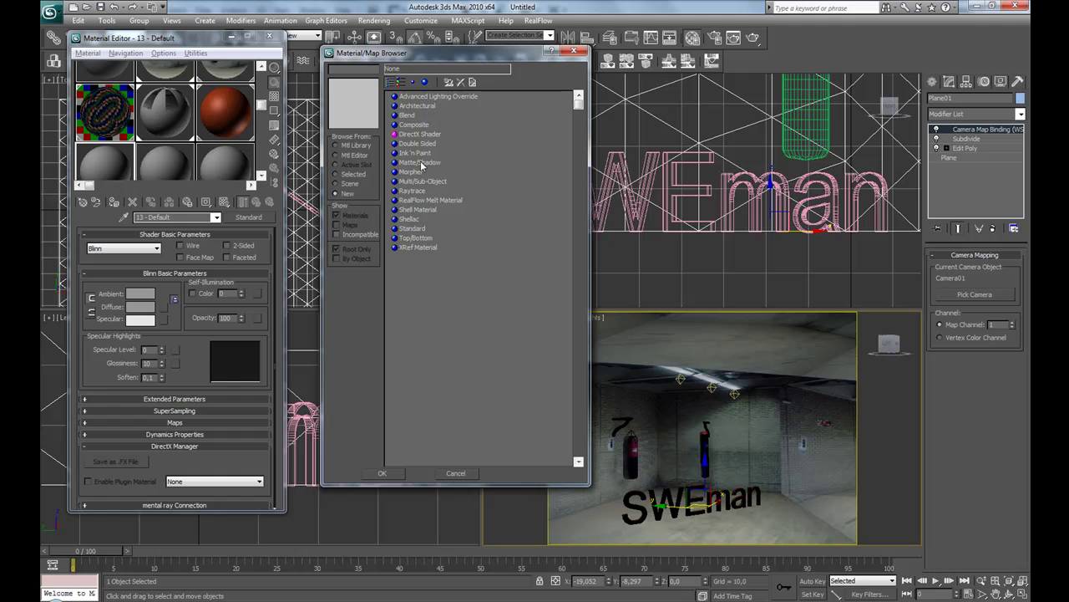
pyautogui.click(421, 162)
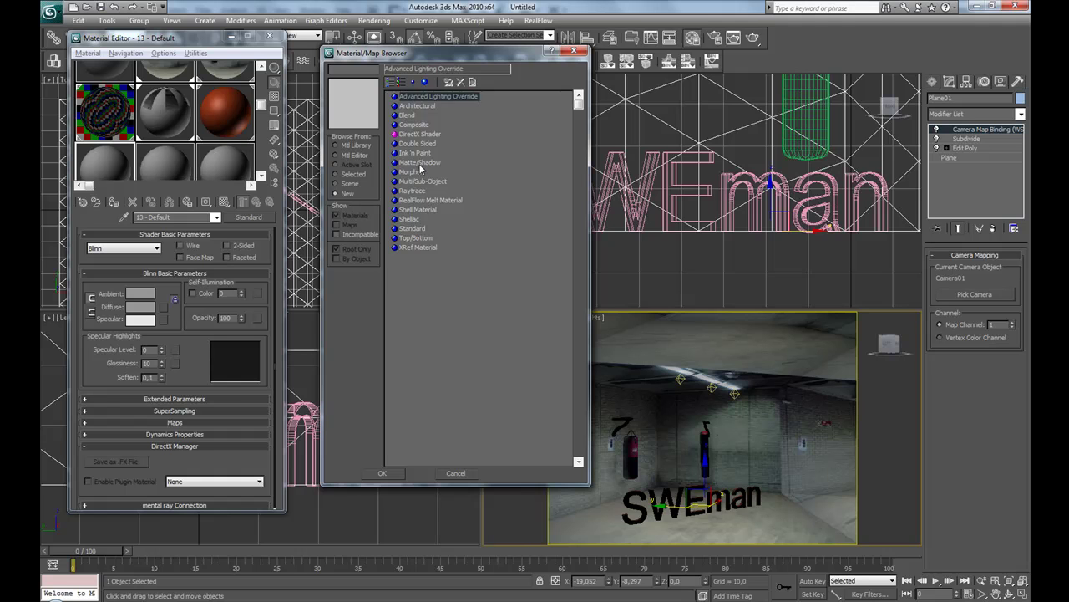
pyautogui.click(382, 473)
# Assign the Matte/Shadow material to every object in the scene, replacing the existing material of the same name.
pyautogui.scroll(-5, 631, 401)
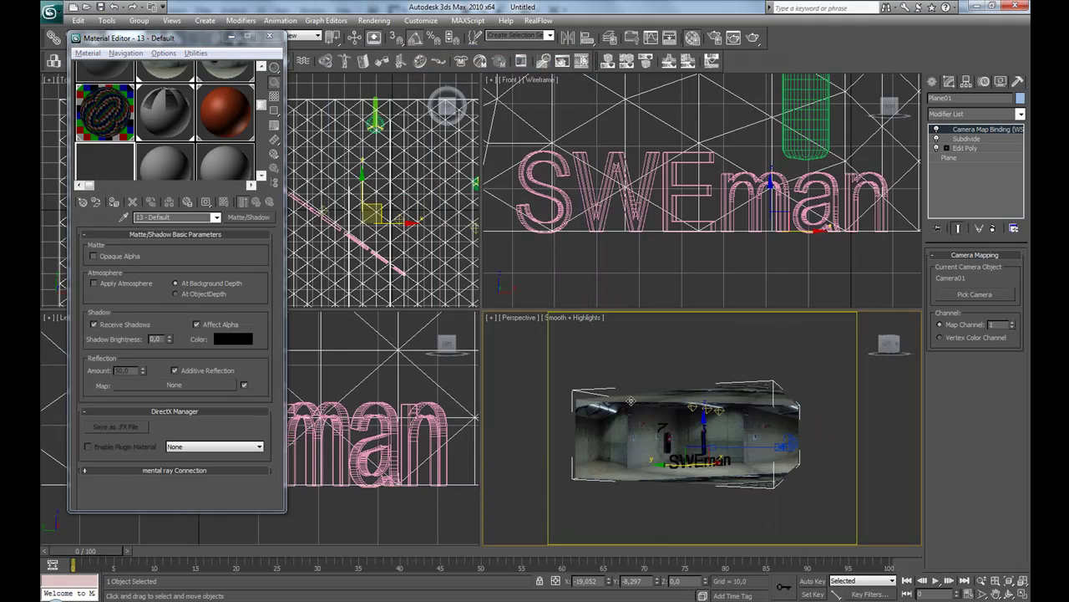
pyautogui.hotkey('ctrl', 's')
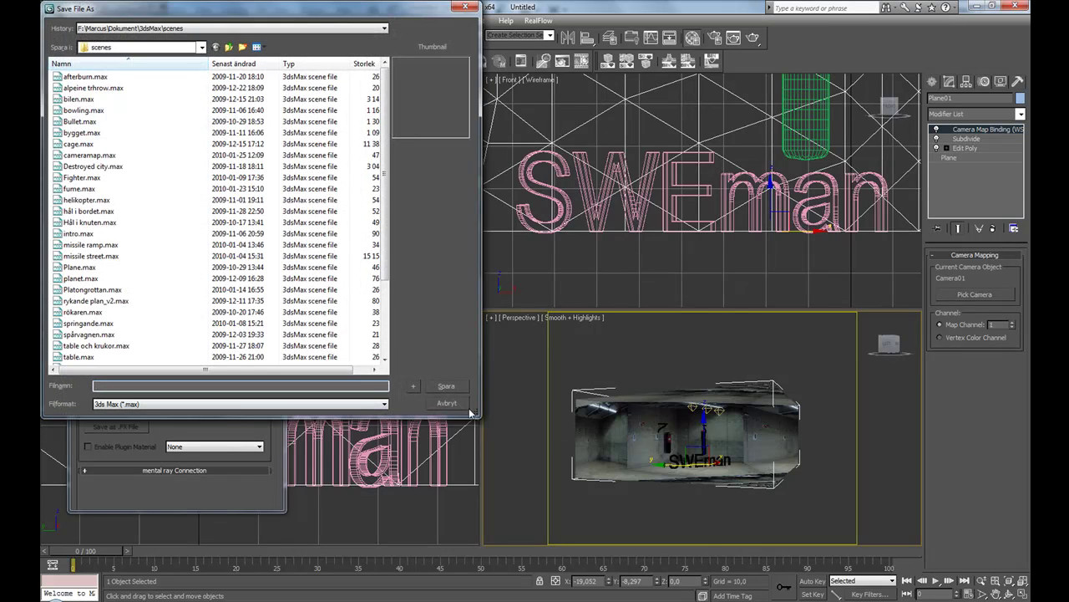
pyautogui.click(467, 408)
pyautogui.hotkey('ctrl', 'a')
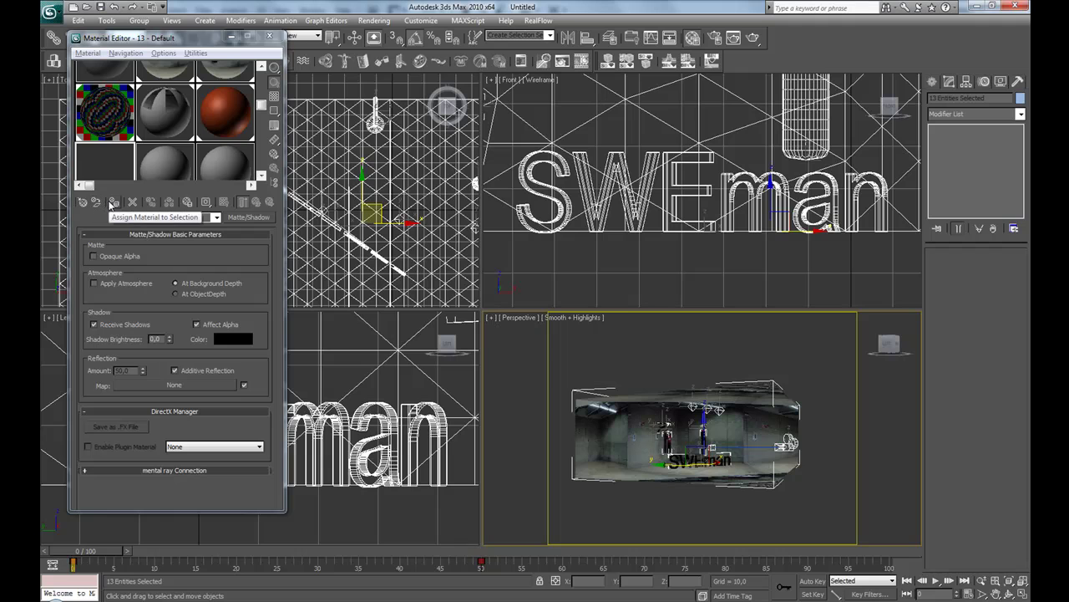
pyautogui.click(107, 202)
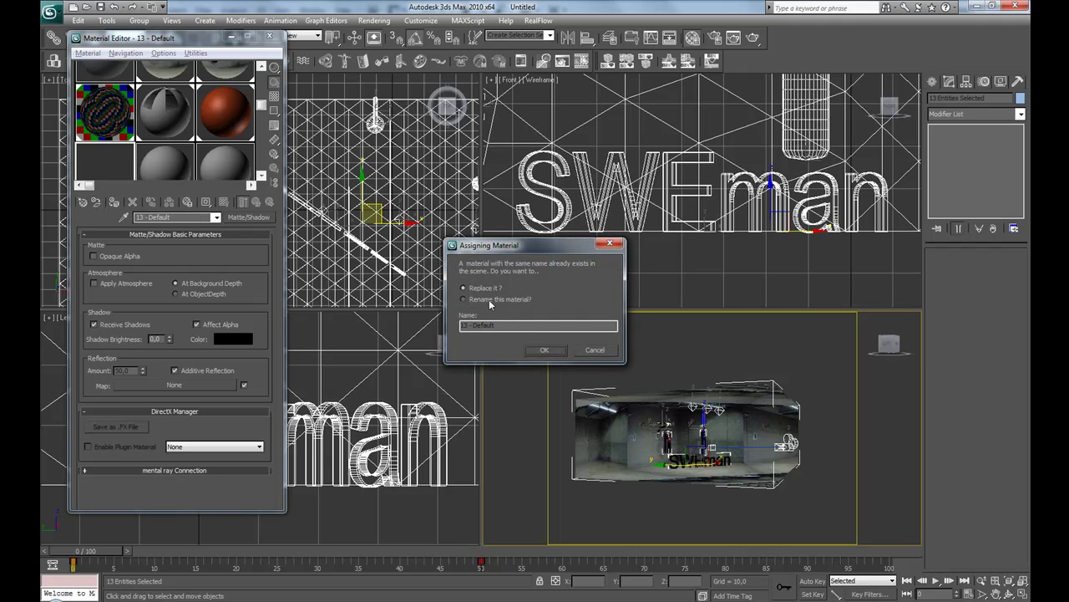
pyautogui.click(555, 352)
# Test-render the Perspective view framed on the text and punching bags, stopping the render partway through.
pyautogui.keyDown('alt'); pyautogui.moveTo(763, 473); pyautogui.dragTo(742, 485, button='middle'); pyautogui.keyUp('alt')
pyautogui.scroll(8, 737, 371)
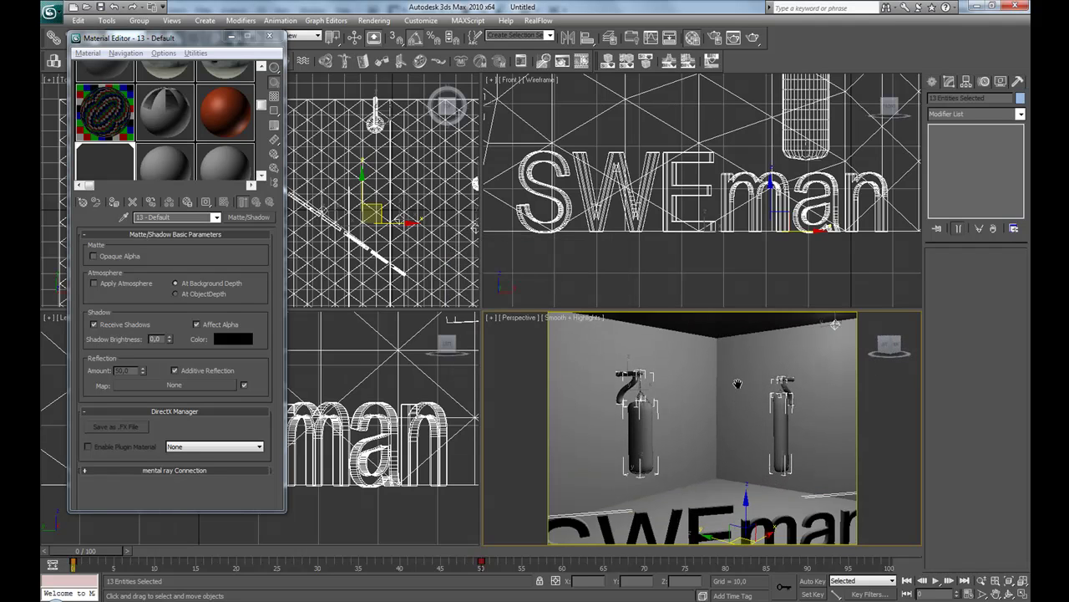
pyautogui.moveTo(737, 370); pyautogui.dragTo(734, 336, button='middle')
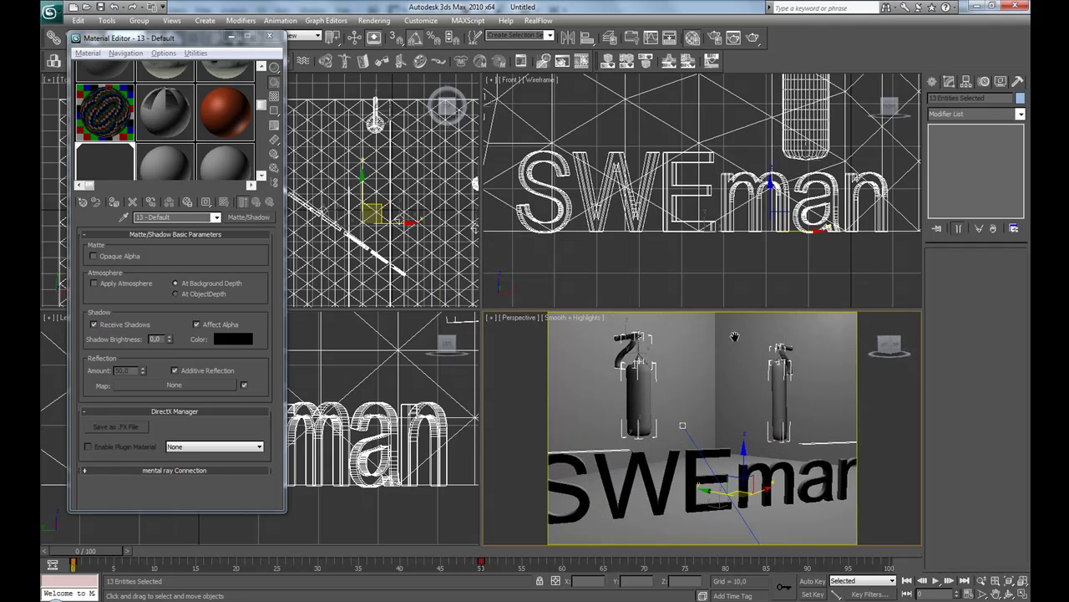
pyautogui.click(755, 37)
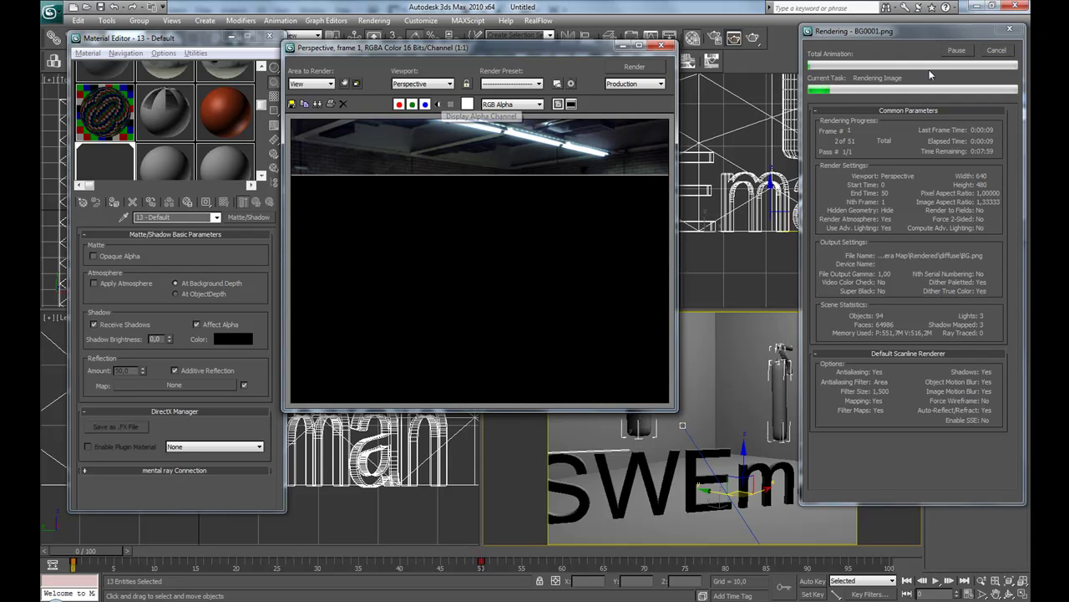
pyautogui.click(1007, 50)
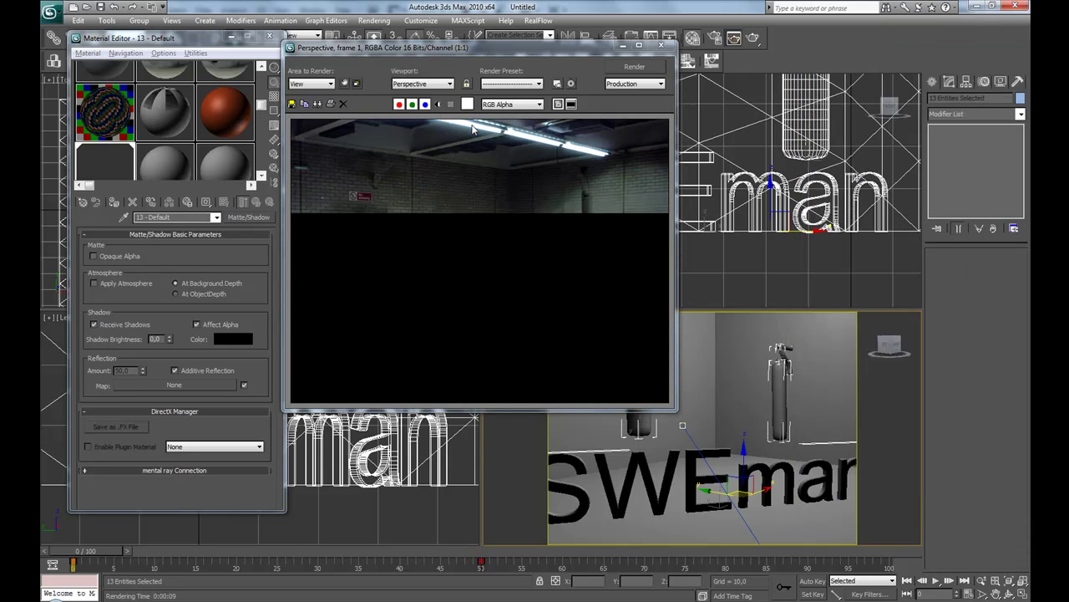
# Check the alpha channel of the partial render, restore the colour display and close the rendered frame.
pyautogui.click(438, 105)
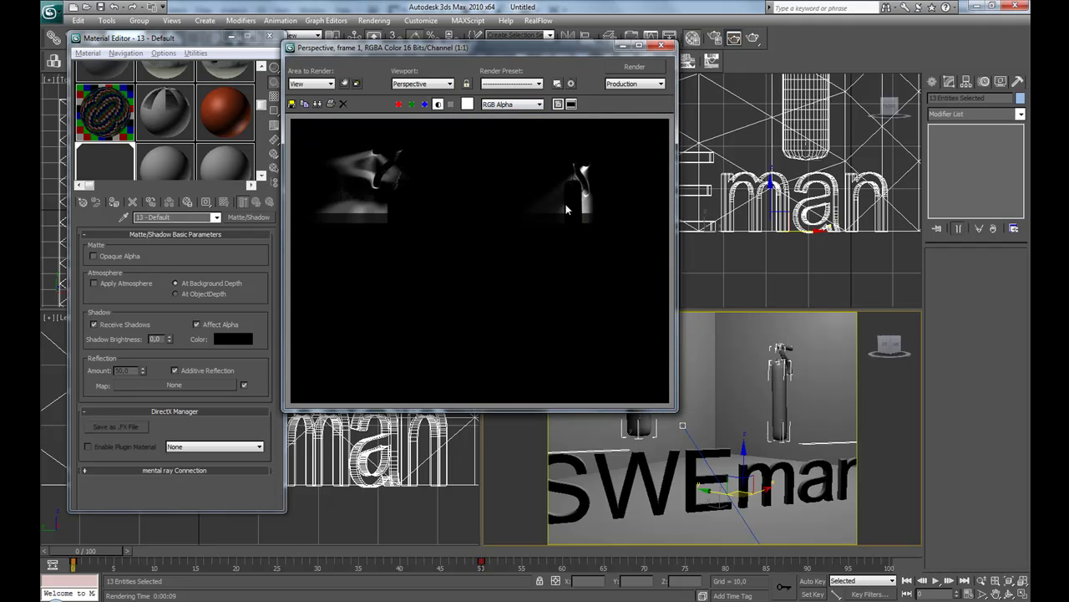
pyautogui.click(437, 104)
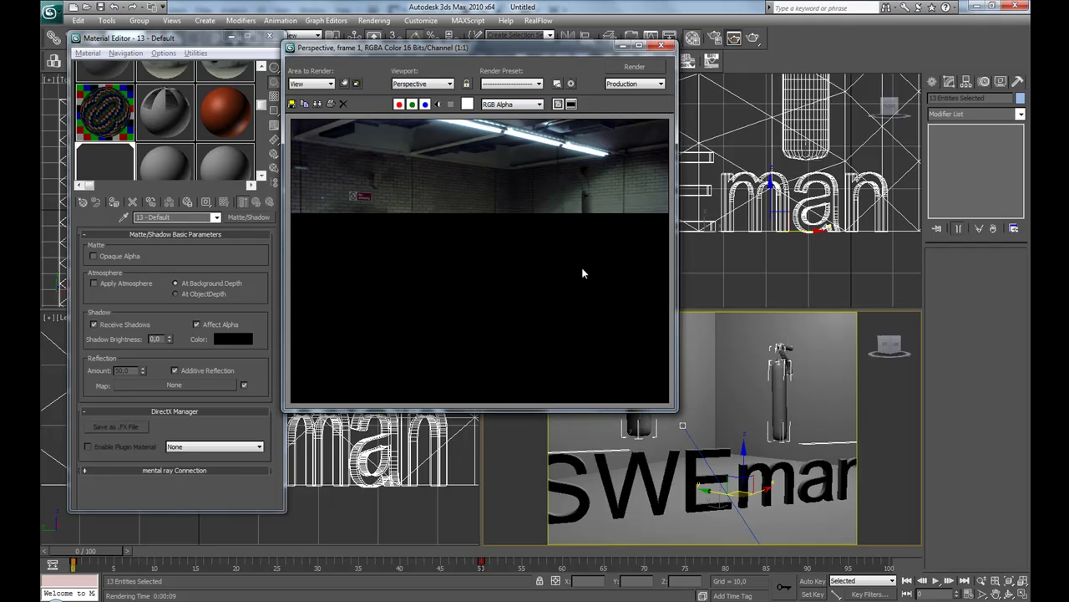
pyautogui.click(662, 45)
# Turn off the Room Empty.jpg environment map and switch the perspective viewport to Camera02.
pyautogui.press('8')
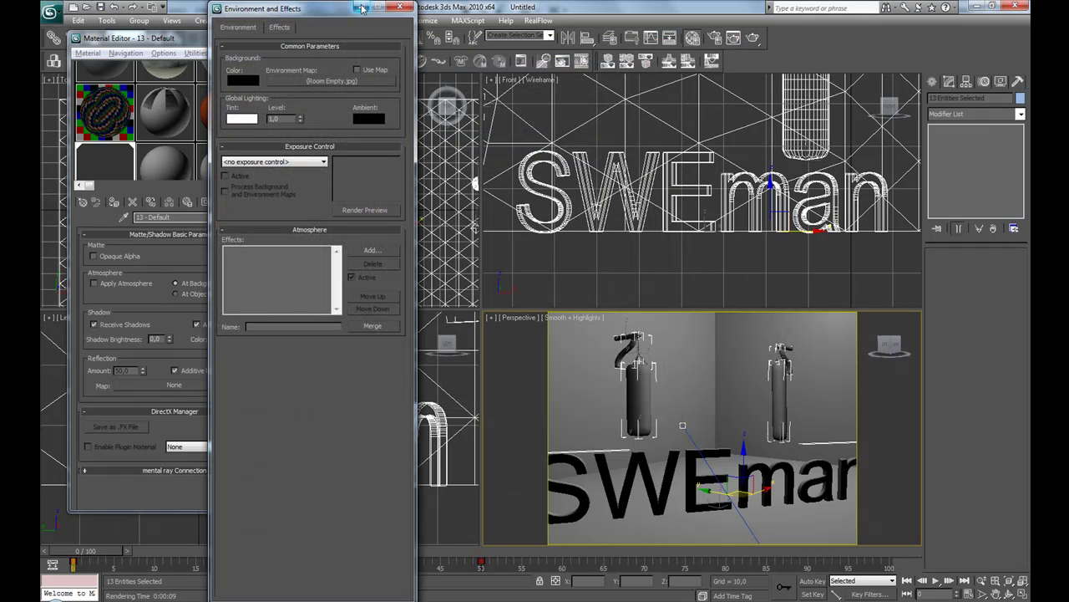
pyautogui.click(361, 7)
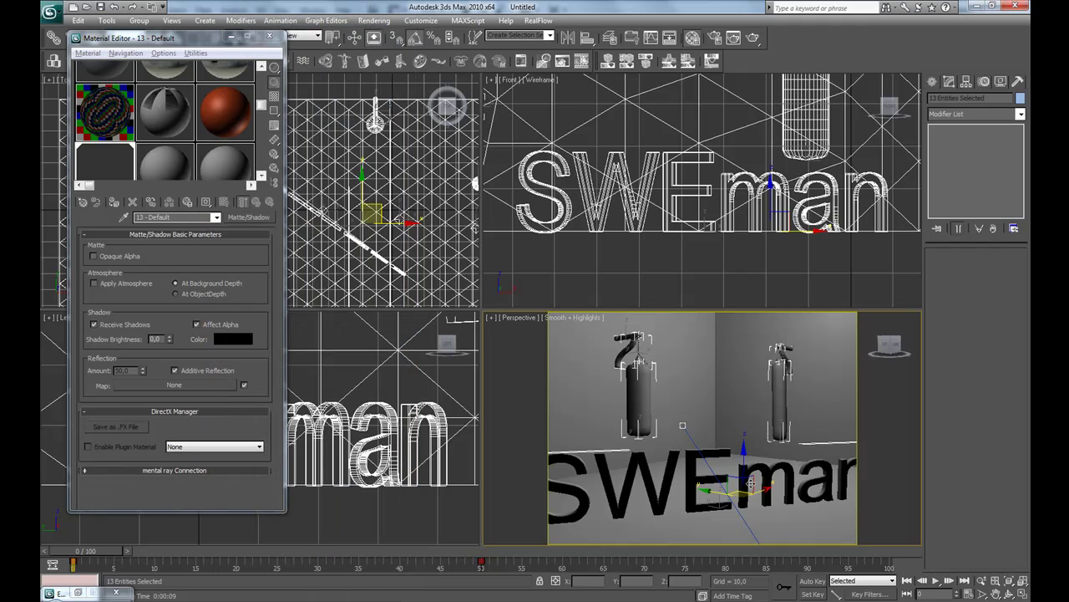
pyautogui.press('c')
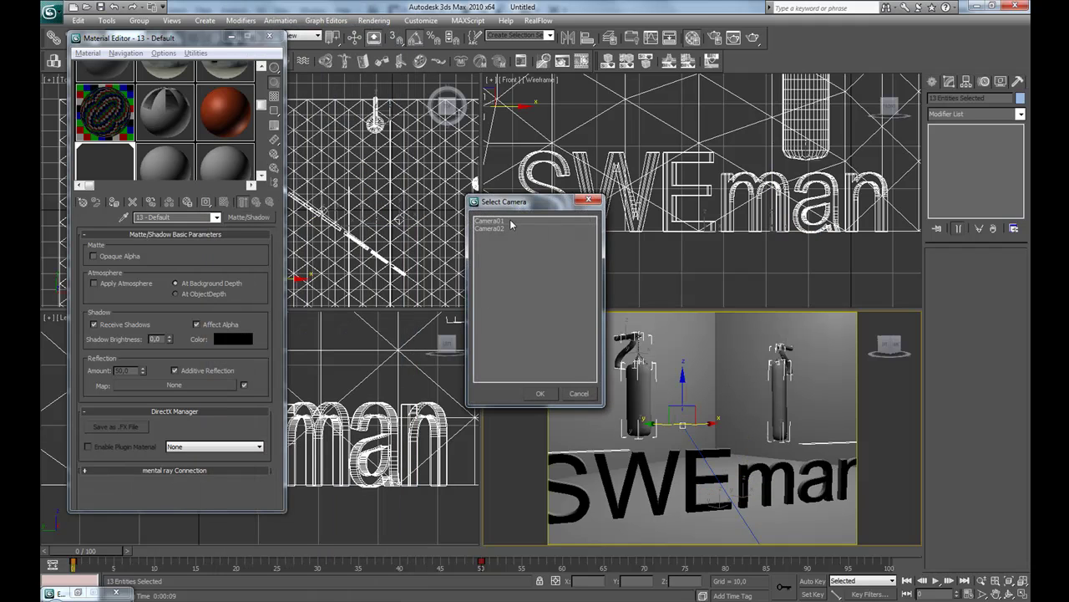
pyautogui.doubleClick(500, 228)
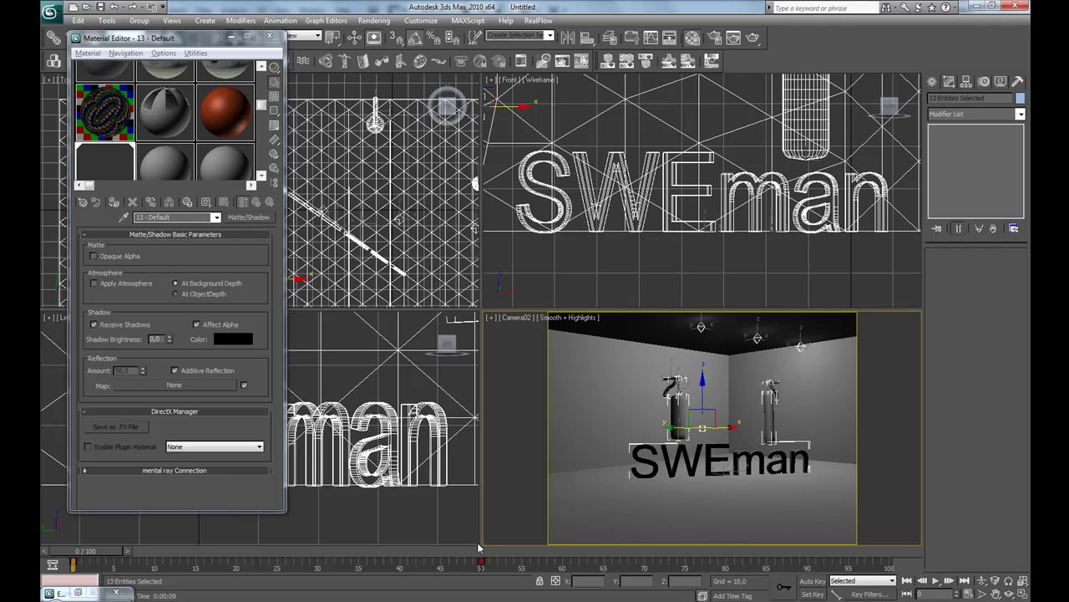